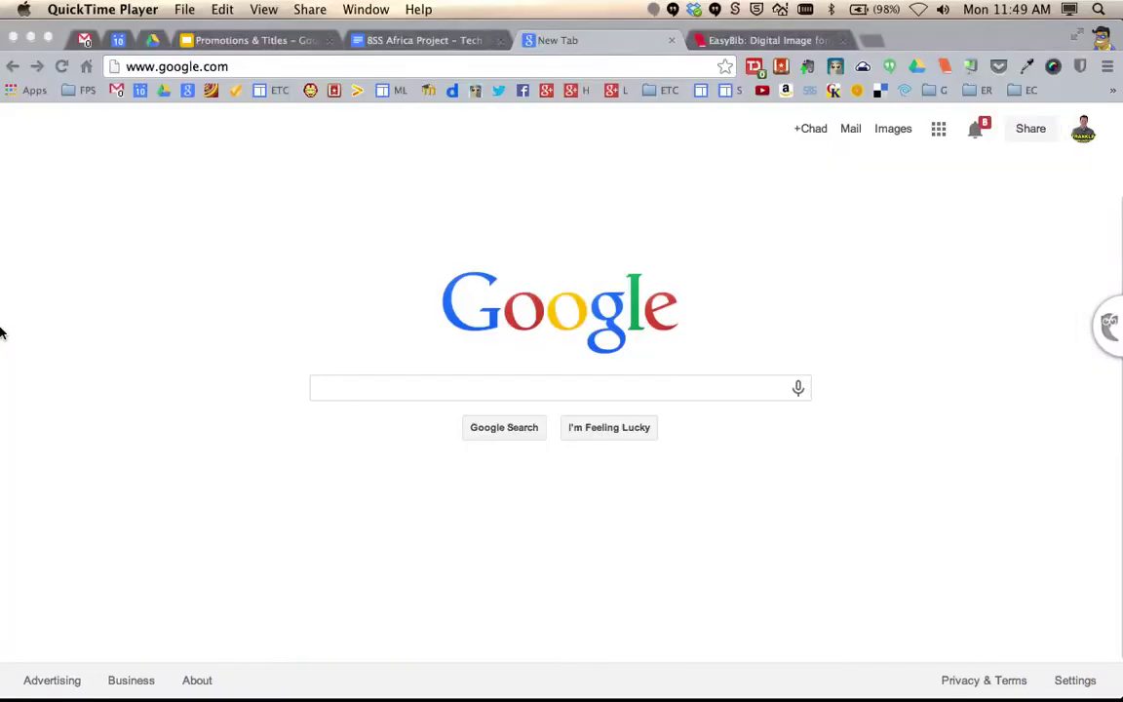
- Search Google for "puppies" and look over the web results
left_click(280, 218)
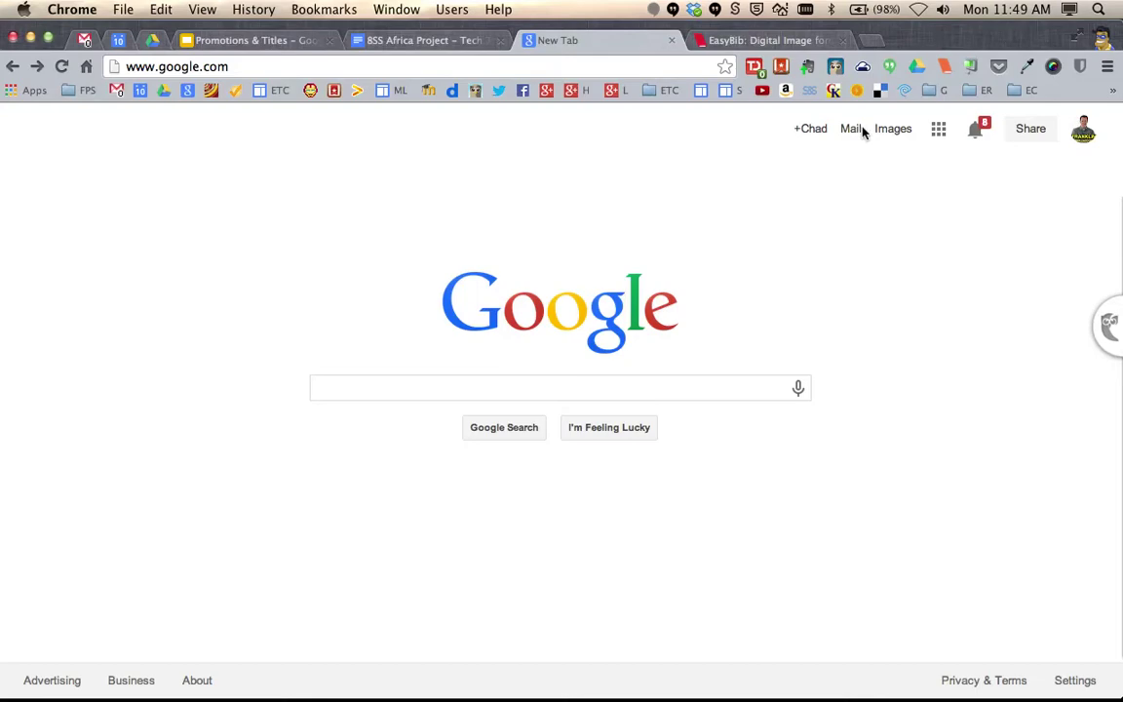
left_click(397, 389)
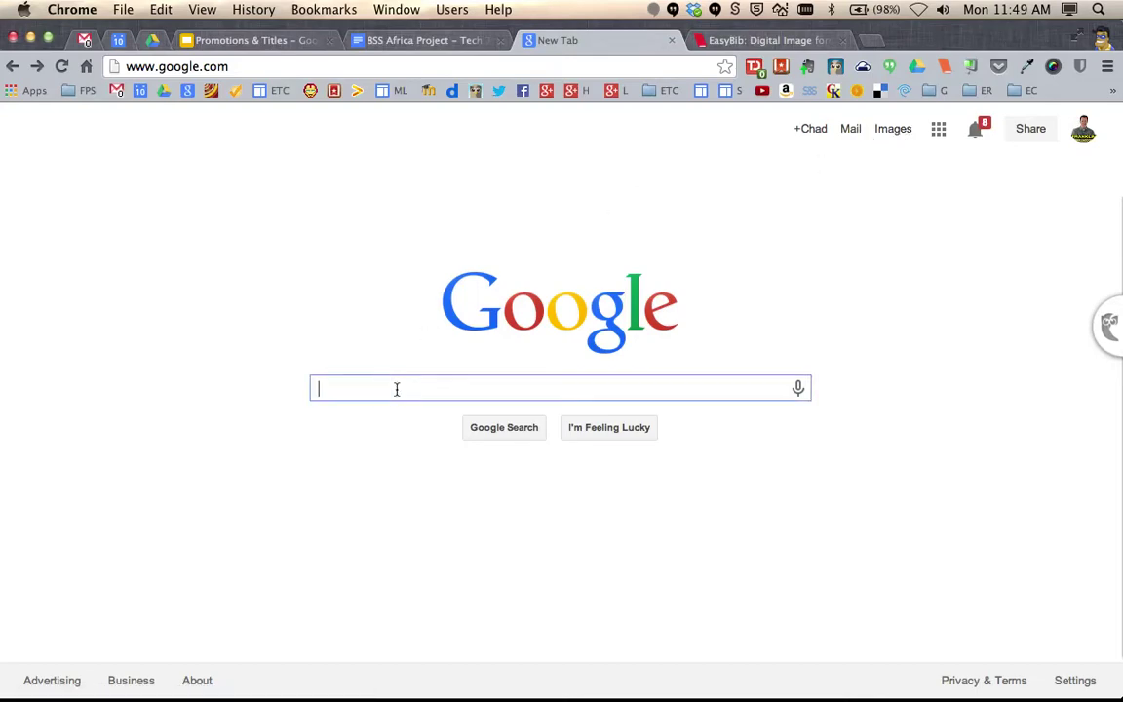
type("puppies")
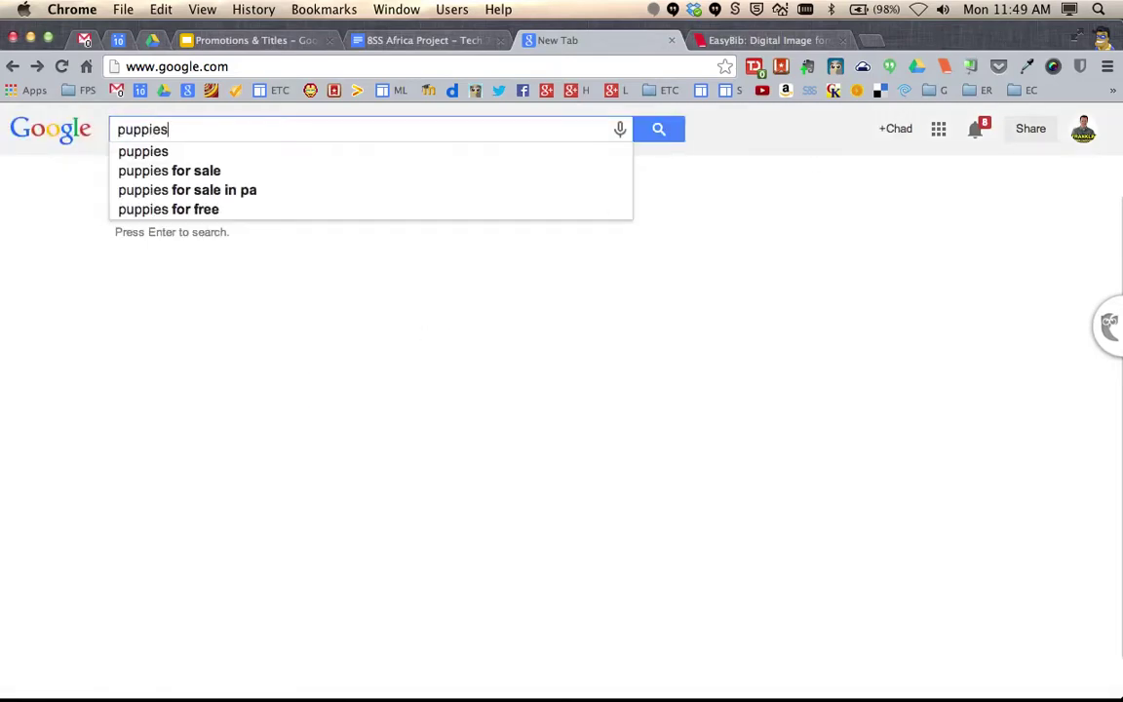
key("Return")
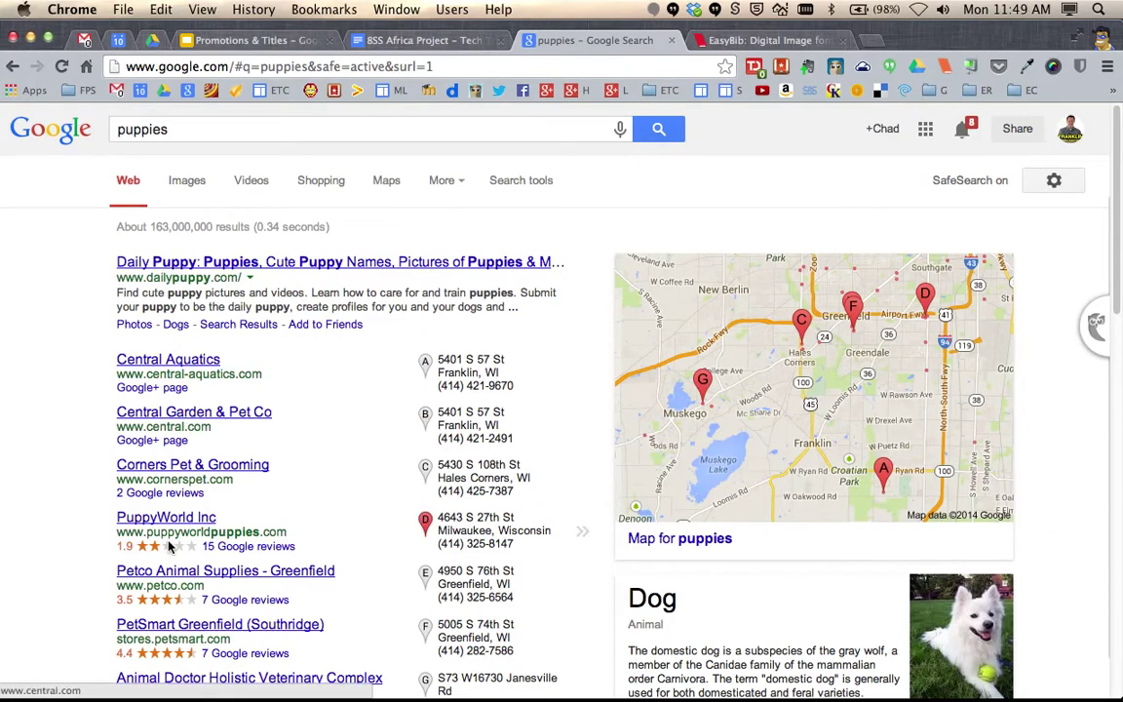
scroll(186, 434, "down", 1)
scroll(185, 438, "up", 1)
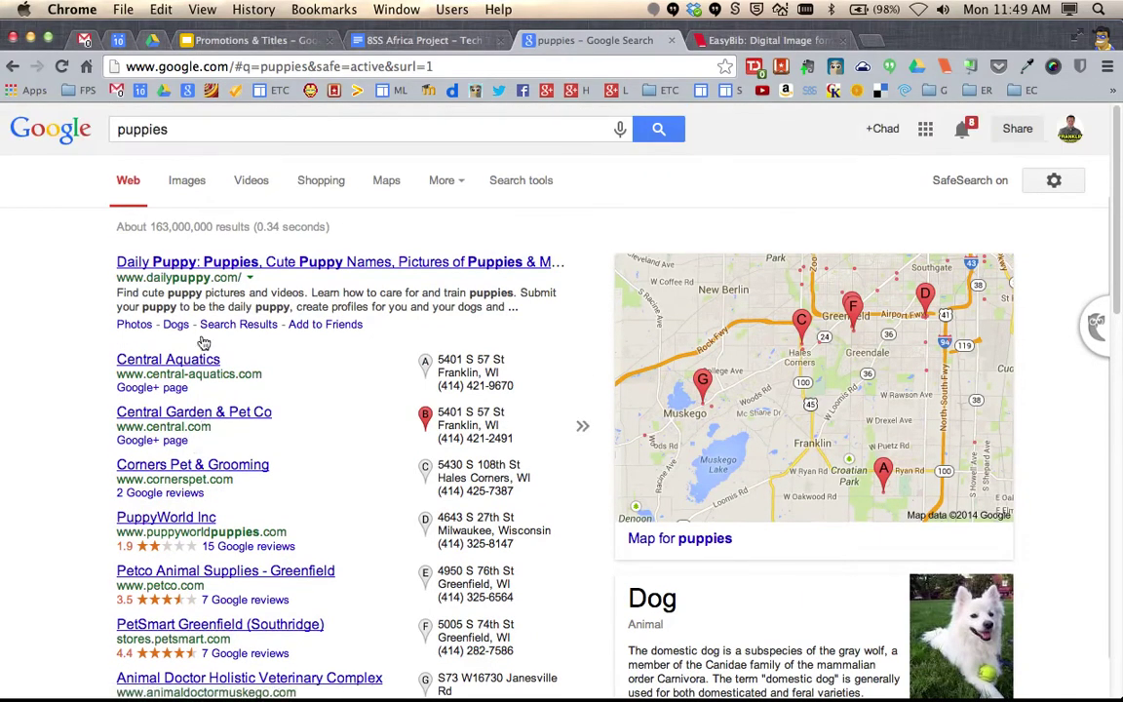
- Show the image results for puppies and filter their usage rights to labeled for reuse
left_click(185, 185)
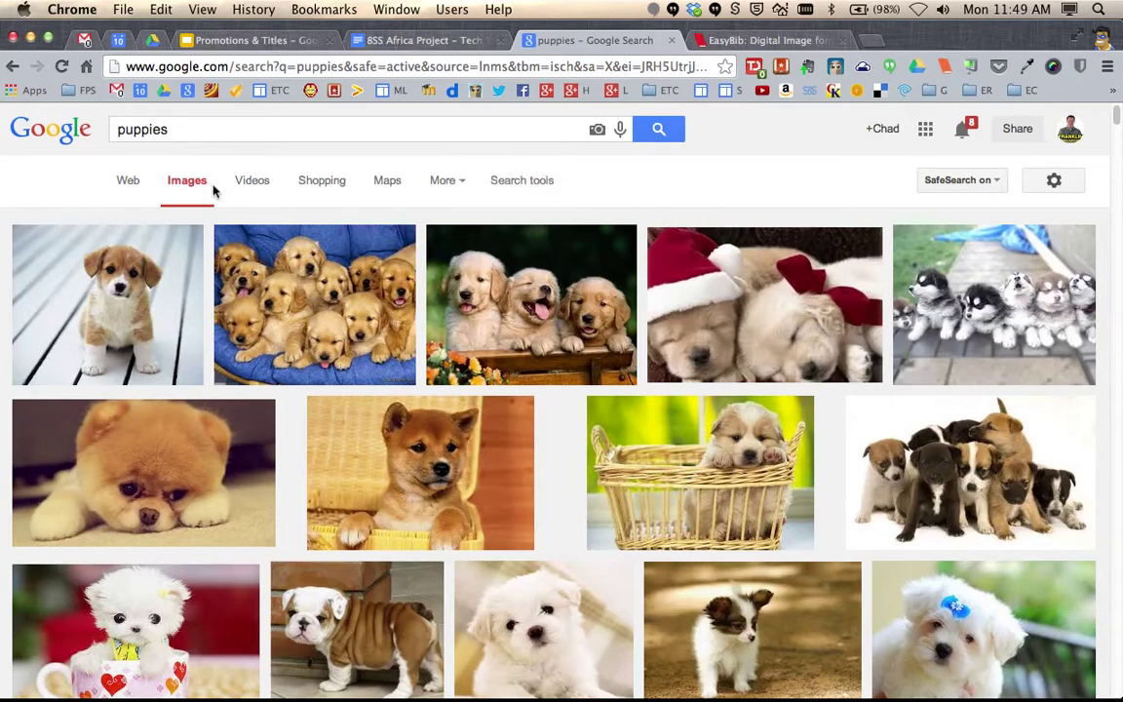
left_click(536, 184)
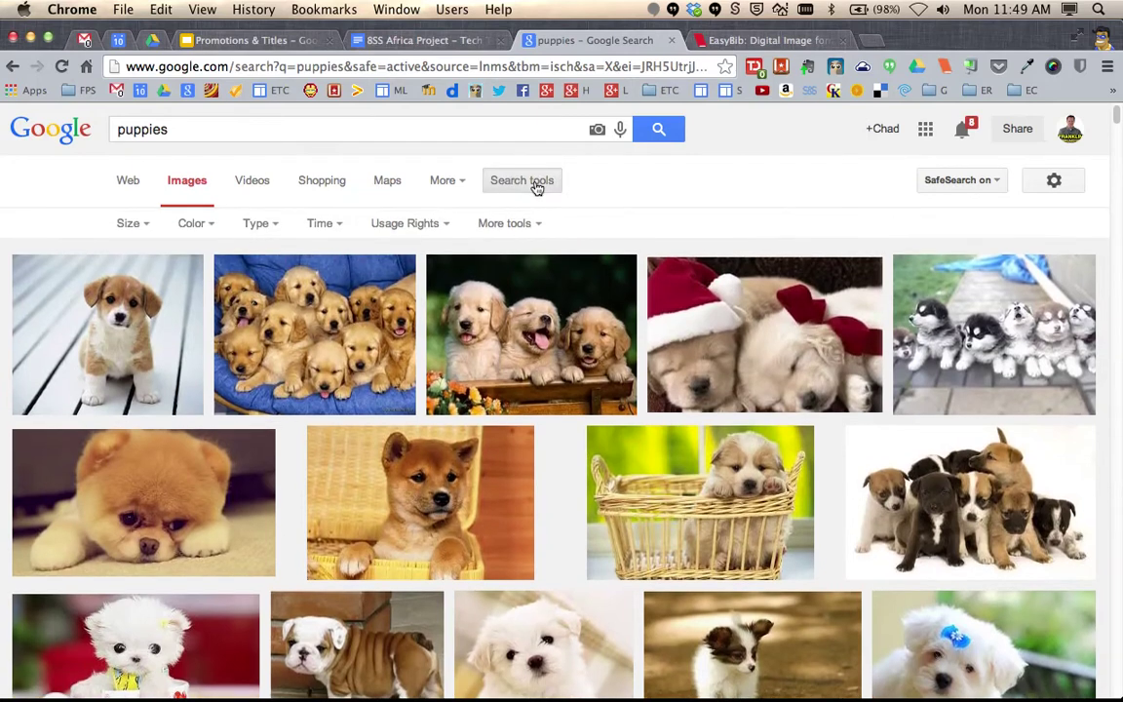
left_click(446, 226)
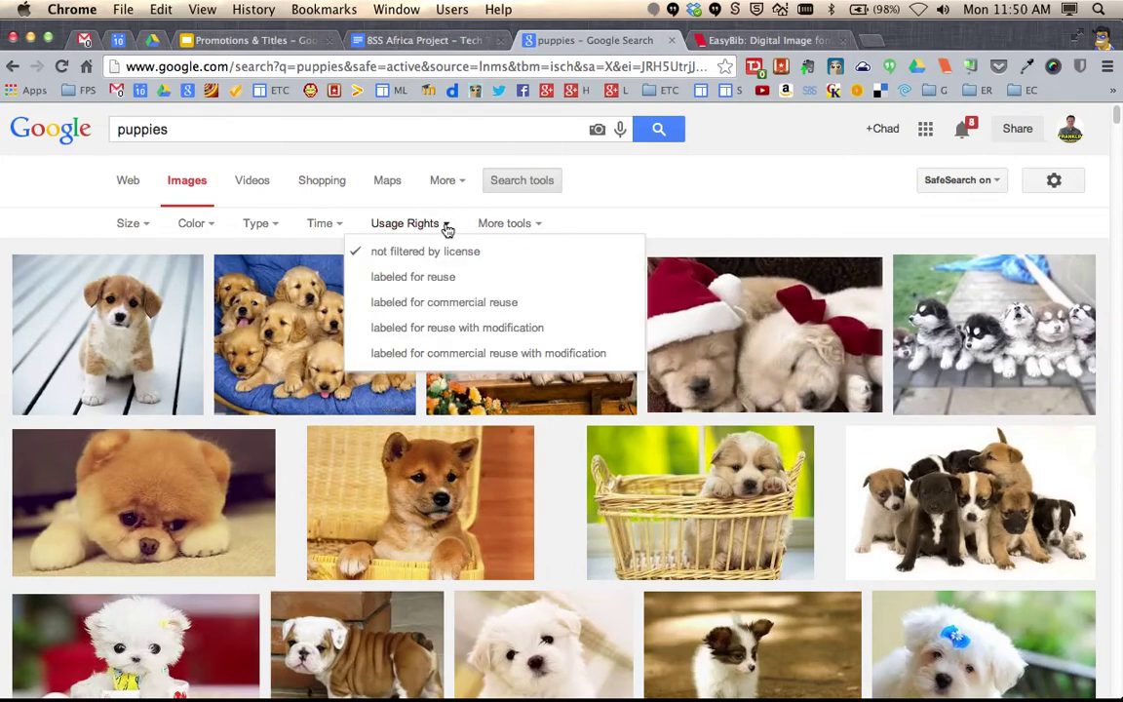
key("super+equal")
key("super+equal")
key("super+equal")
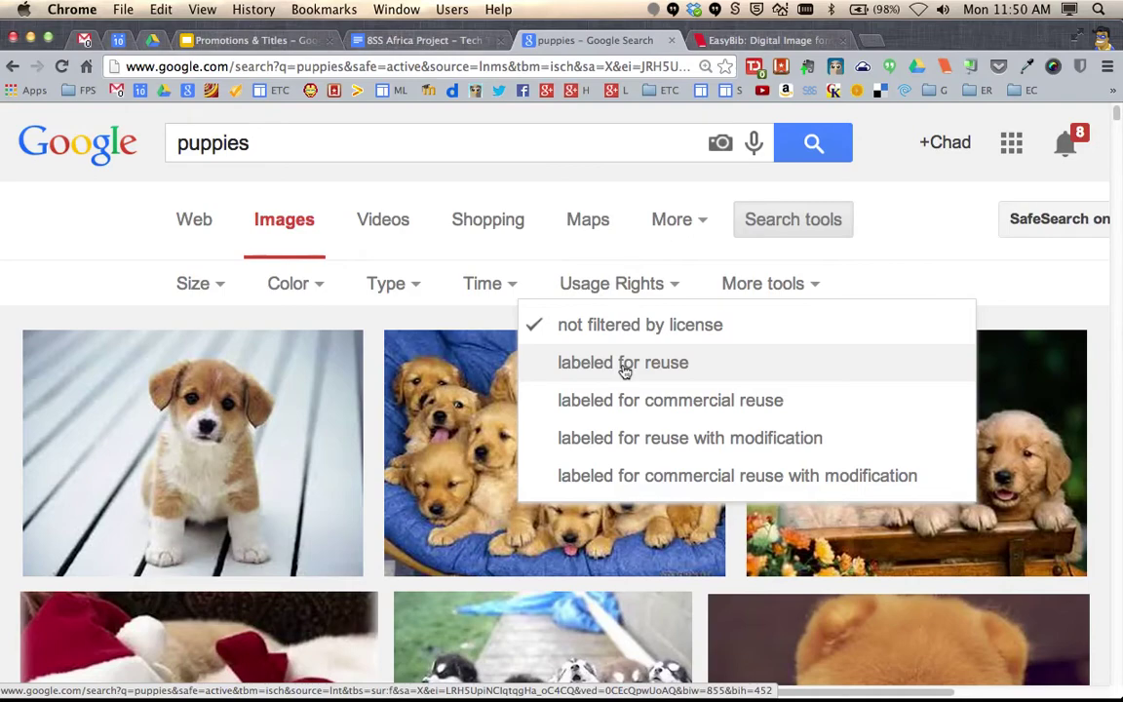
left_click(624, 365)
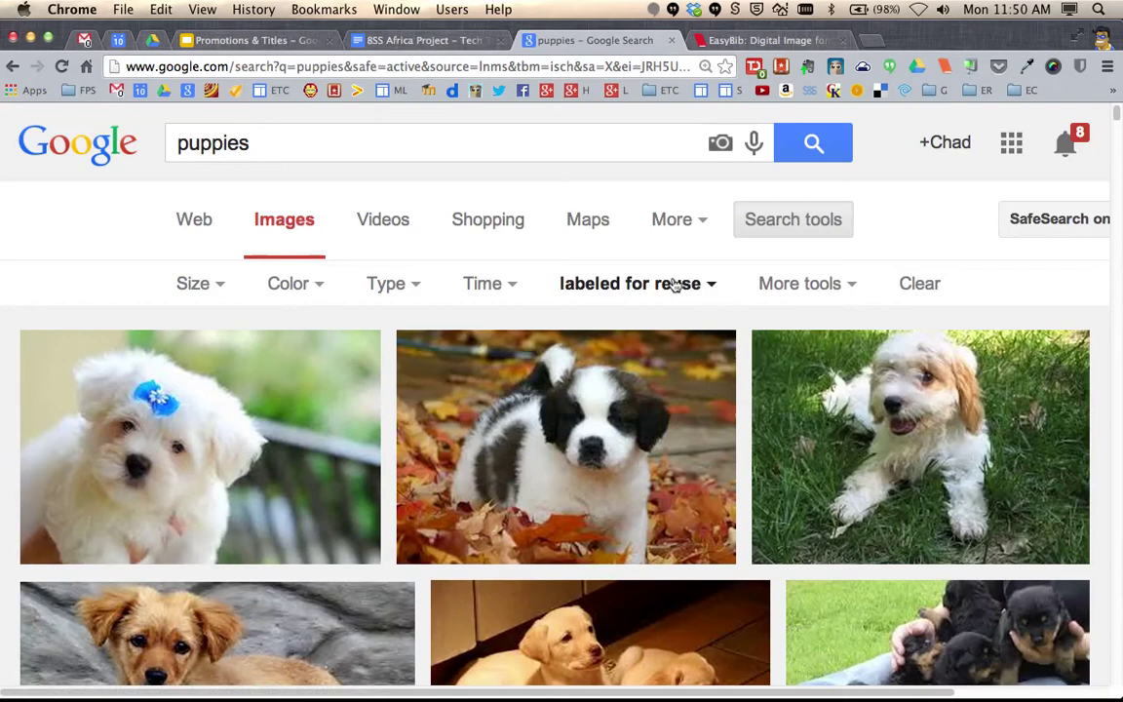
- Open the preview of the black-and-white puppy standing in autumn leaves and look over its source details
key("super+minus")
key("super+minus")
key("super+minus")
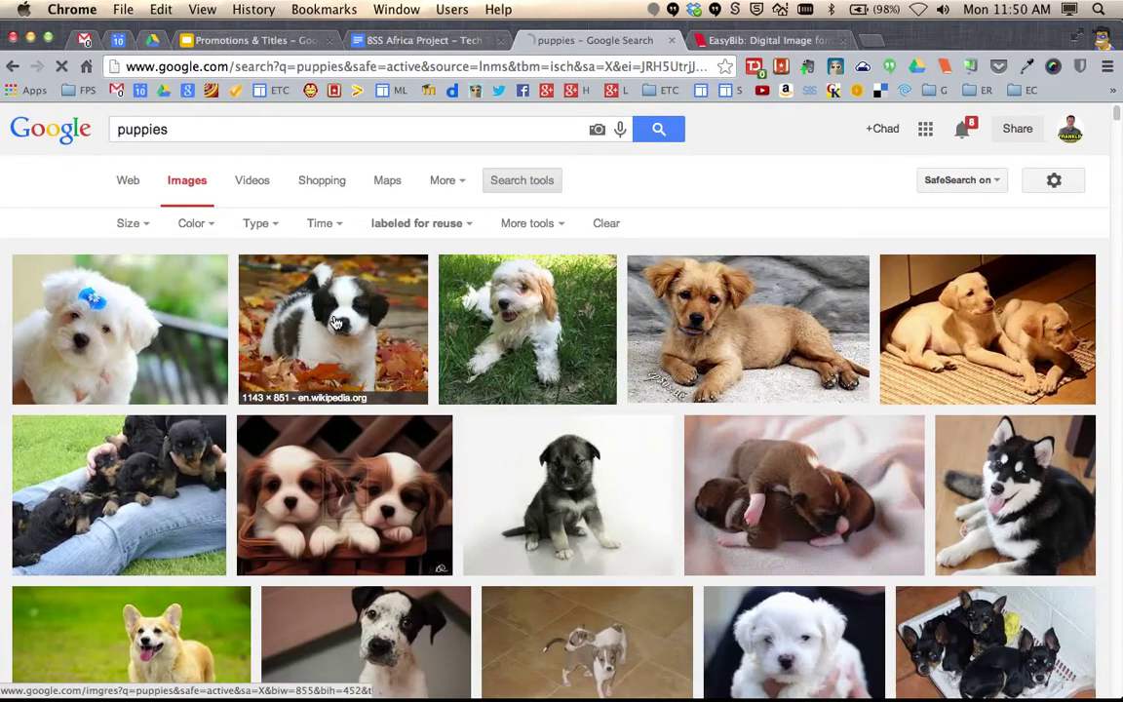
left_click(334, 322)
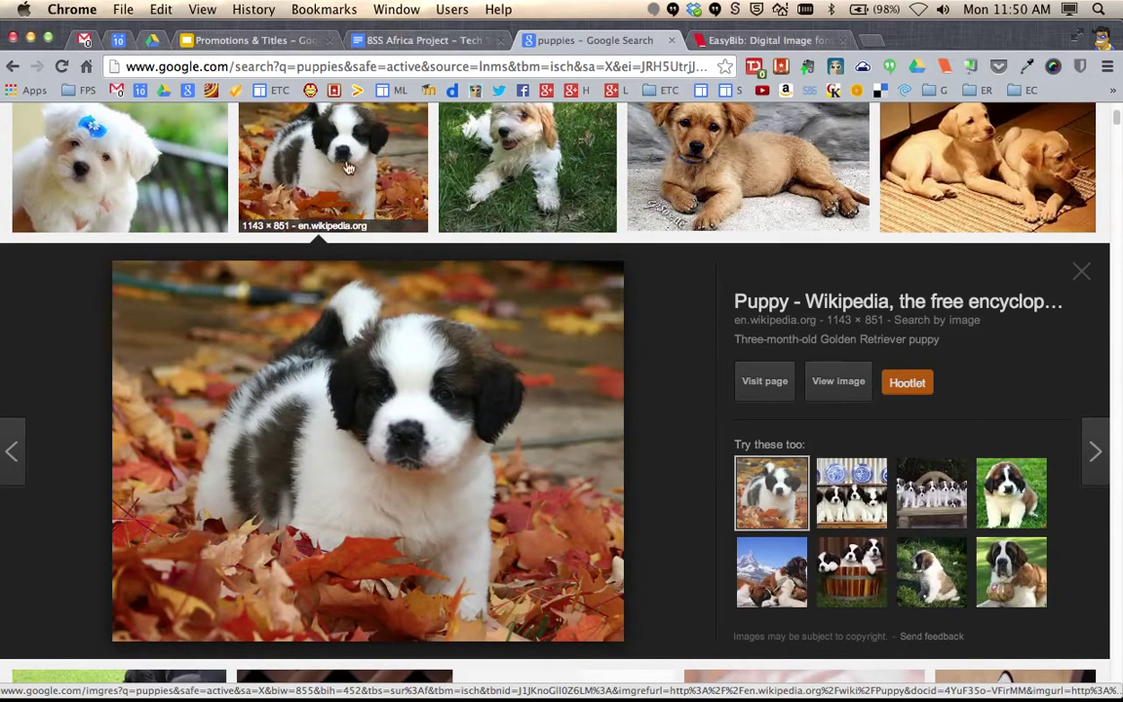
scroll(351, 174, "up", 1)
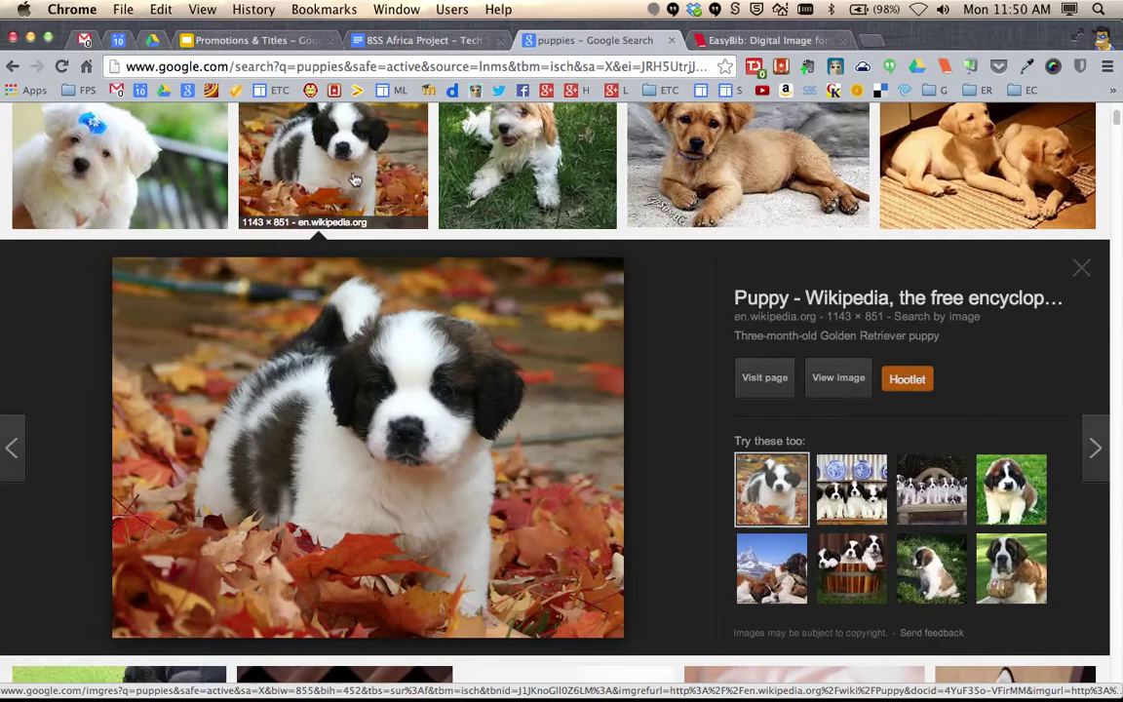
scroll(356, 181, "up", 3)
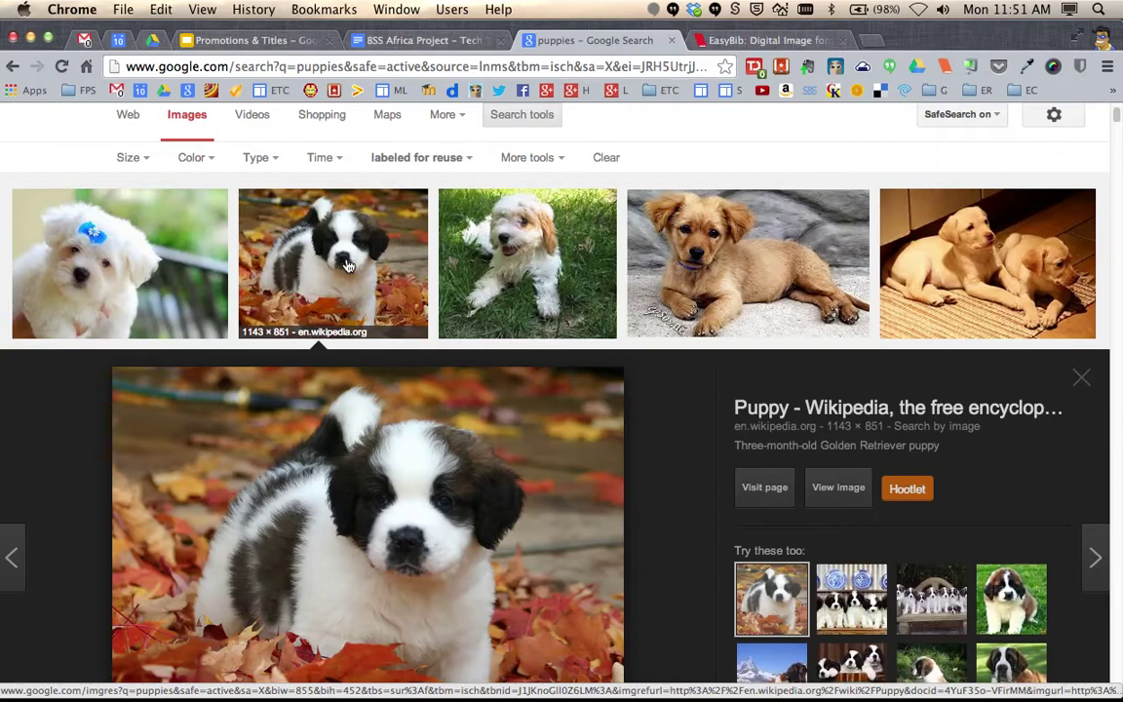
scroll(352, 271, "down", 2)
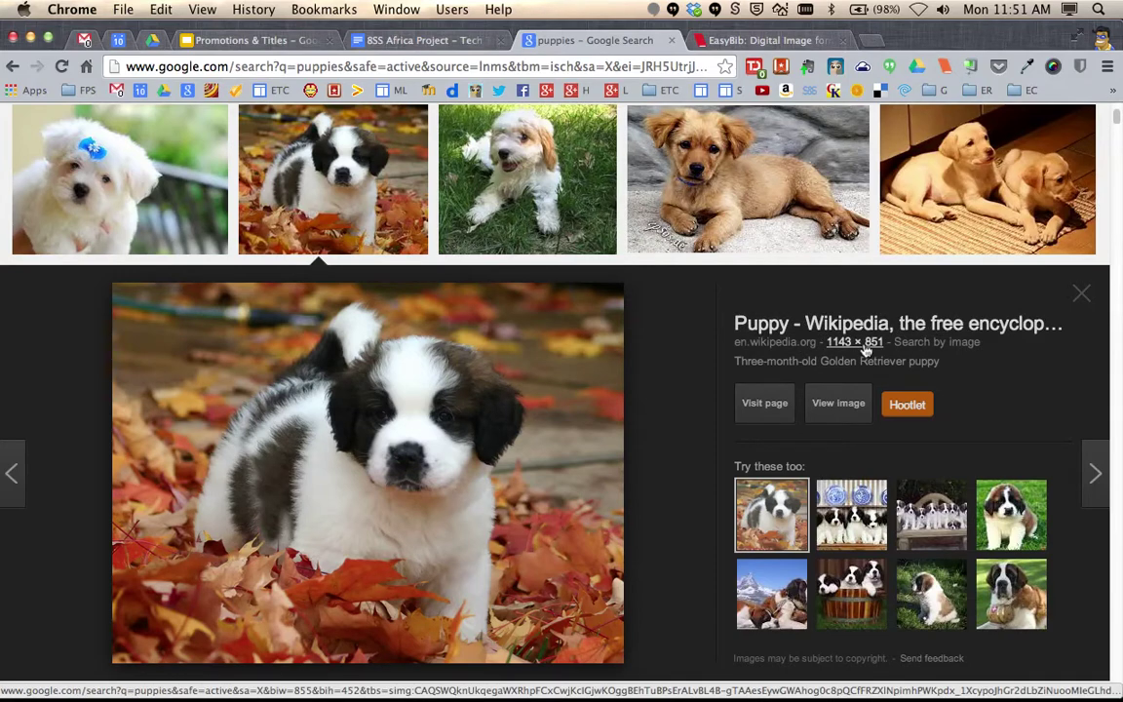
key("super+equal")
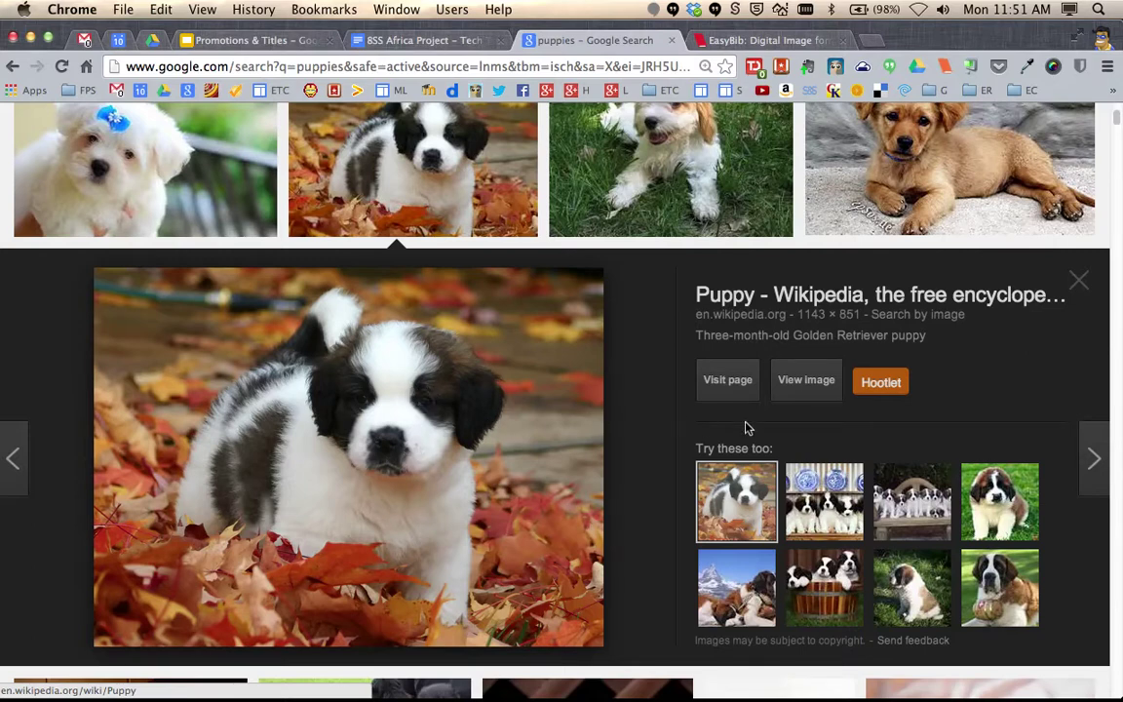
- View the puppy image at full size and look over the enlarged picture
left_click(804, 382)
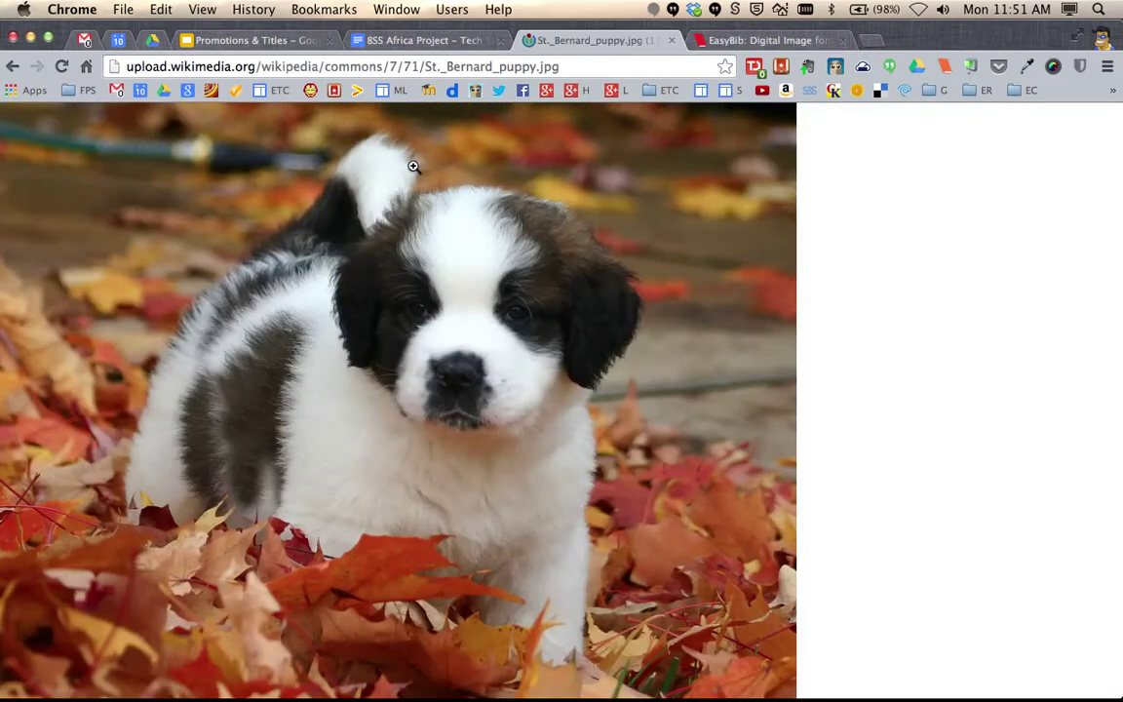
left_click(701, 434)
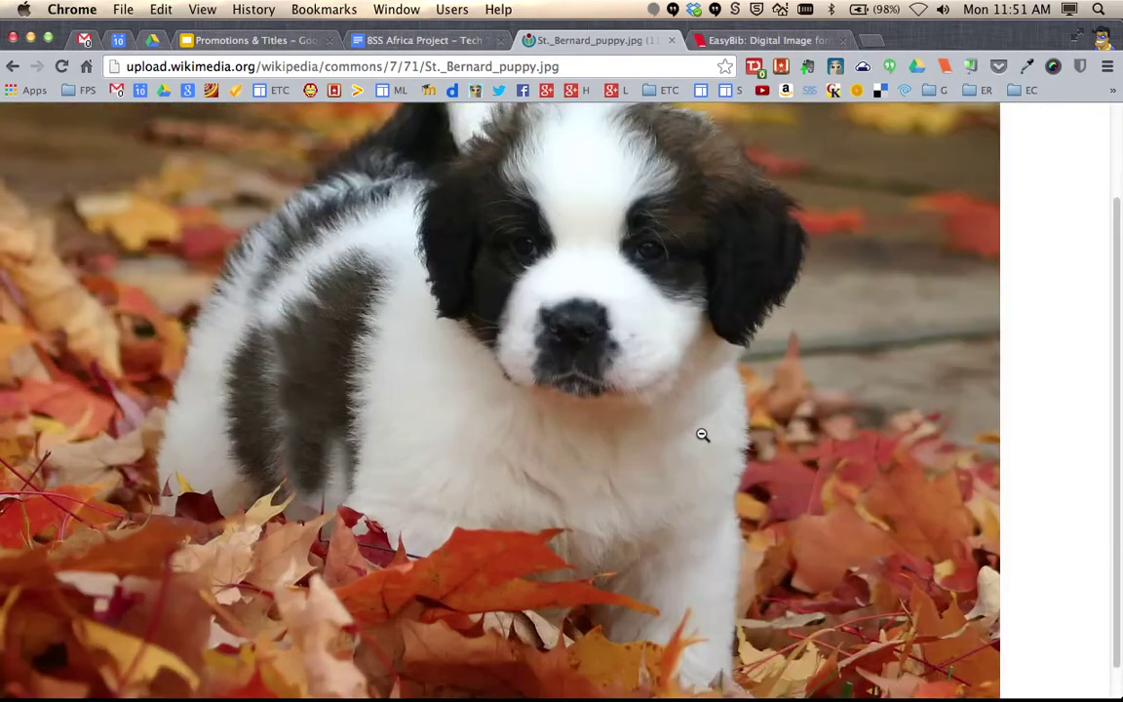
scroll(732, 429, "up", 3)
scroll(742, 427, "down", 3)
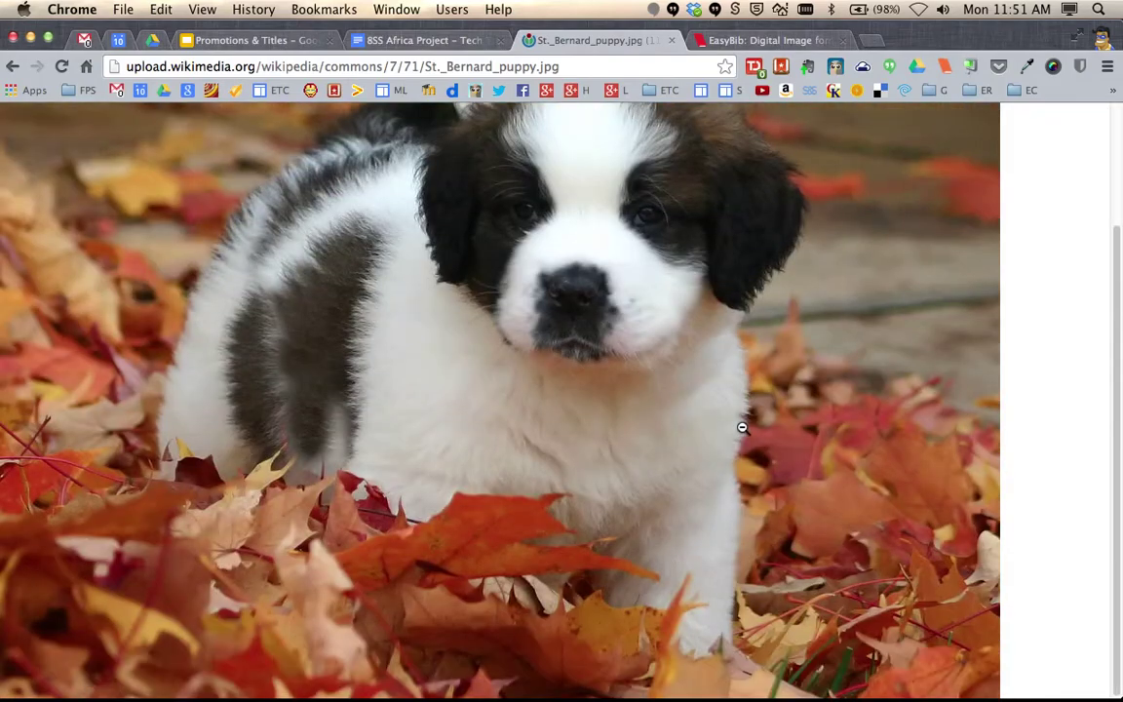
scroll(742, 427, "up", 3)
scroll(742, 427, "down", 3)
scroll(742, 427, "up", 3)
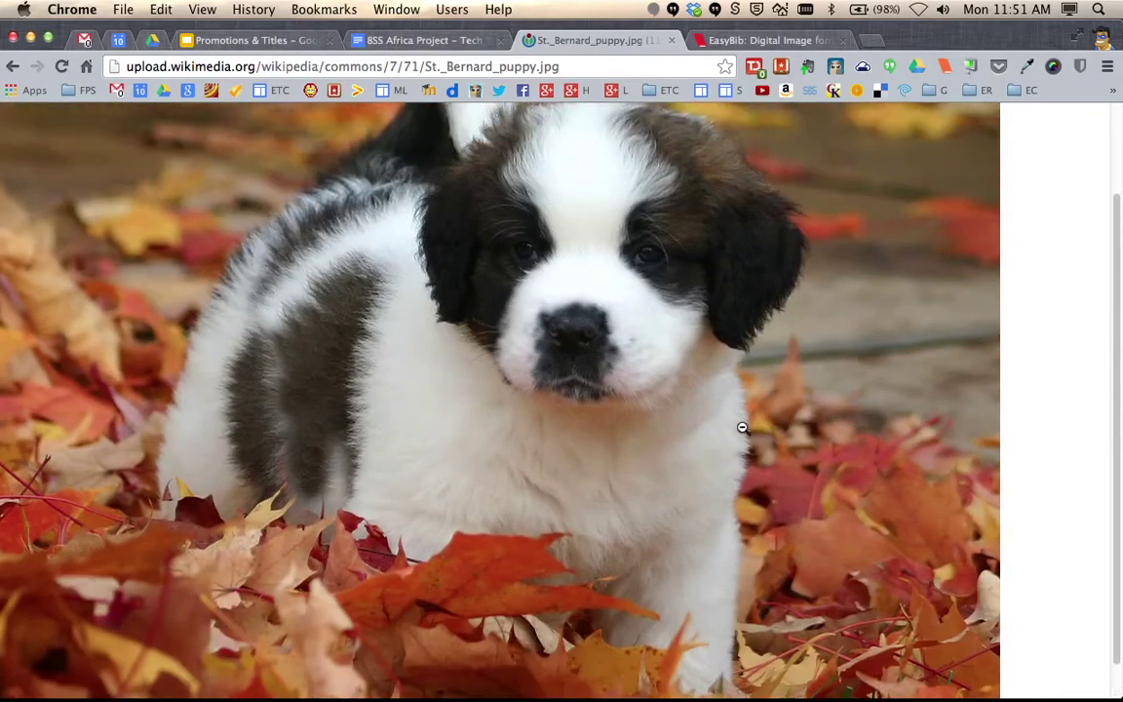
- Return to the image results, reopen the autumn-leaves puppy preview, and visit its Wikipedia source page to find the picture
left_click(14, 67)
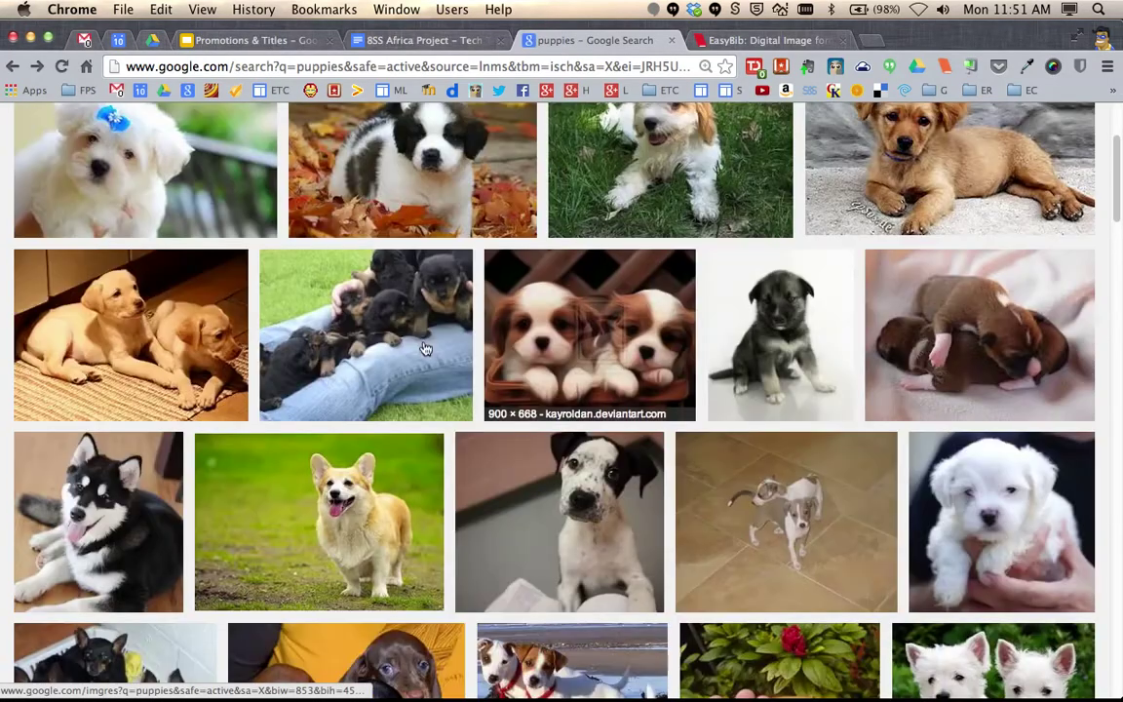
left_click(464, 201)
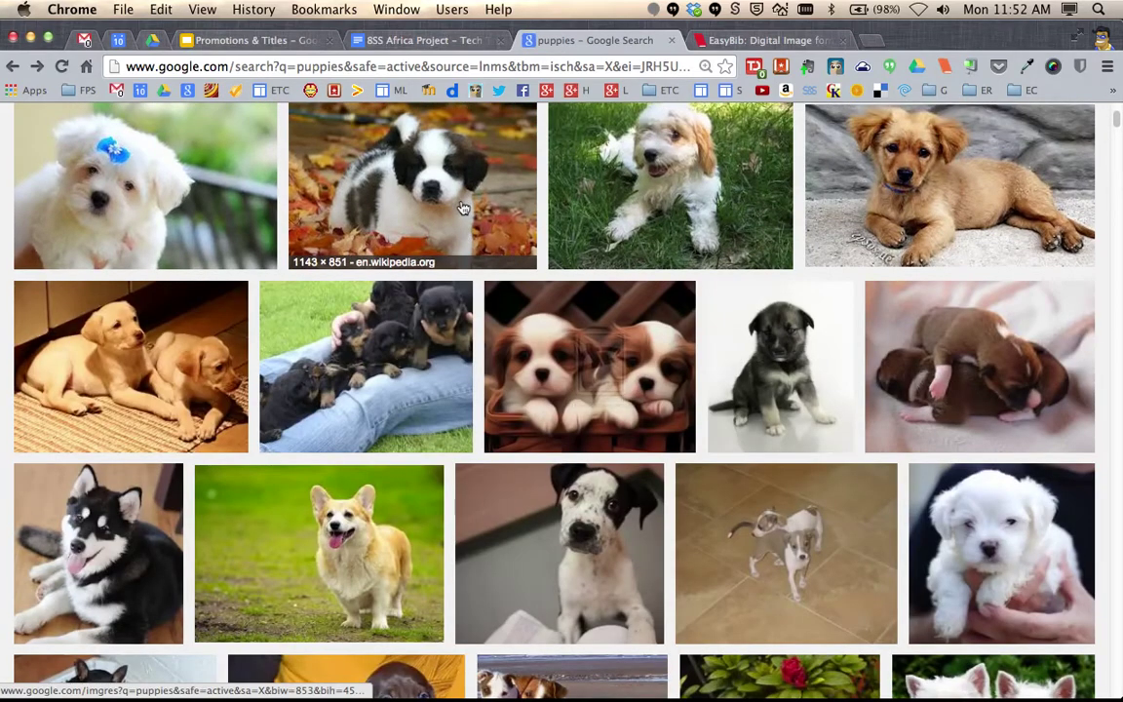
left_click(464, 205)
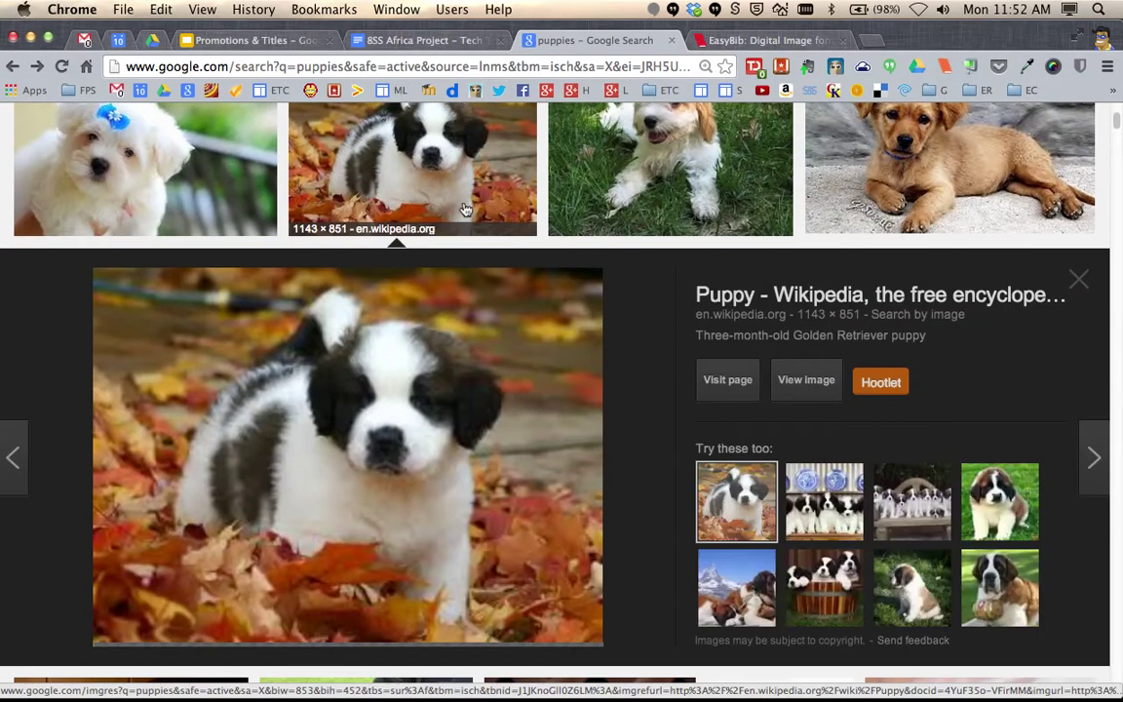
left_click(721, 388)
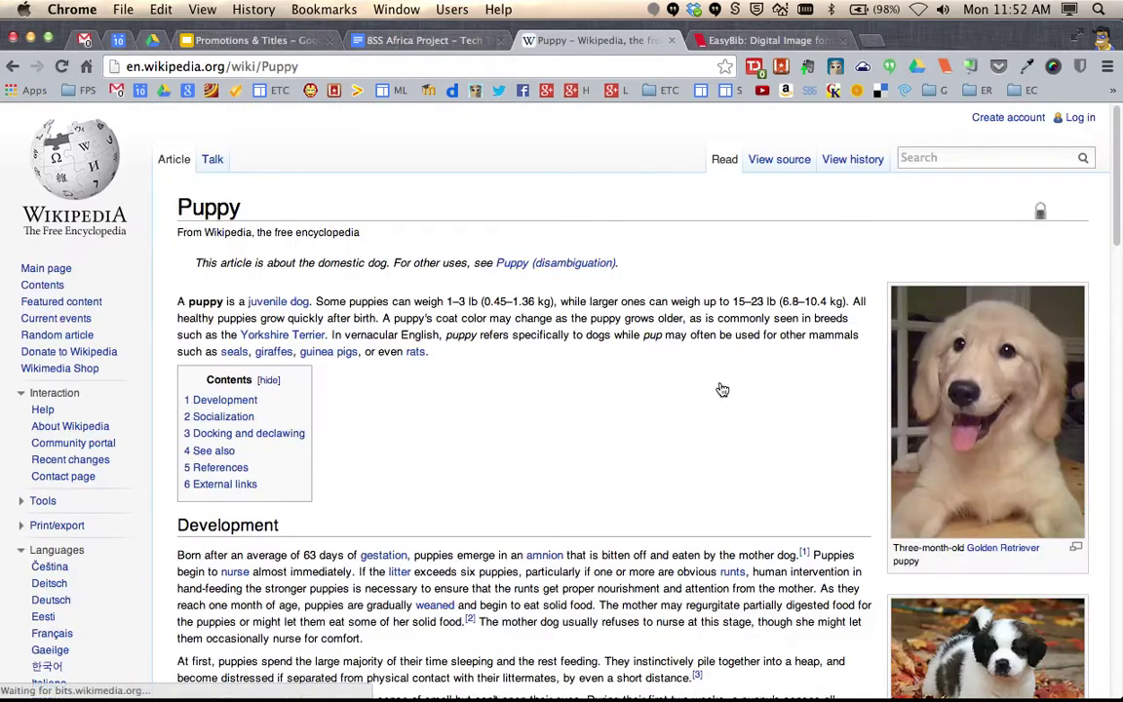
scroll(721, 390, "down", 2)
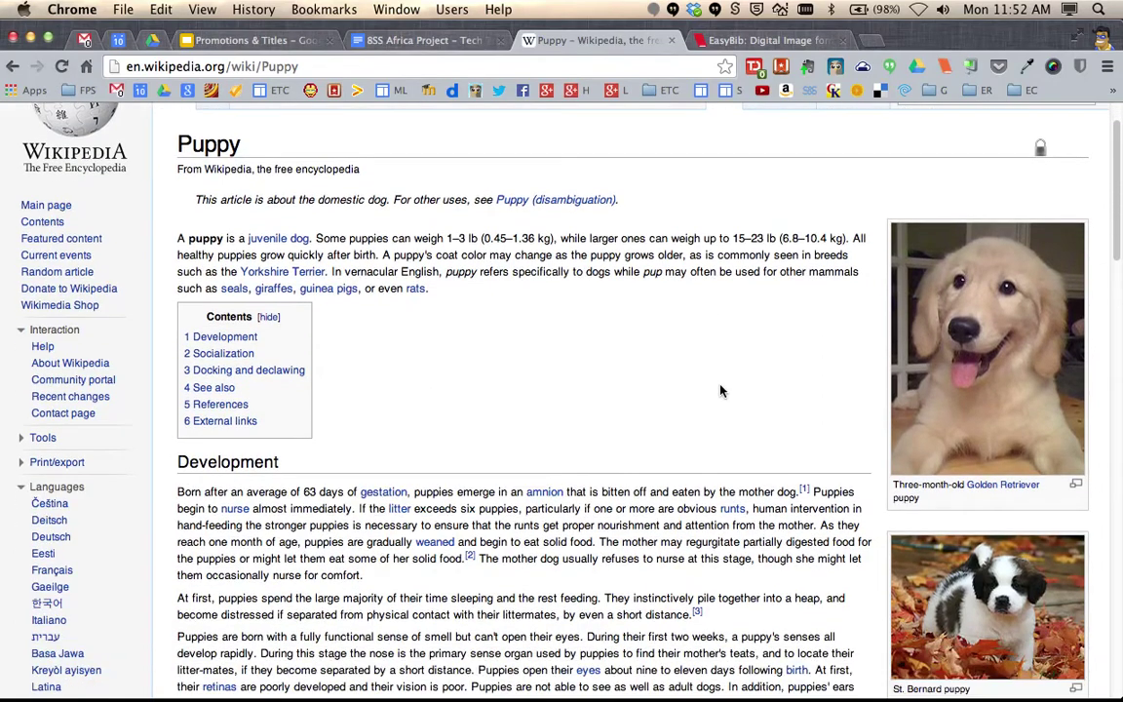
scroll(722, 390, "down", 5)
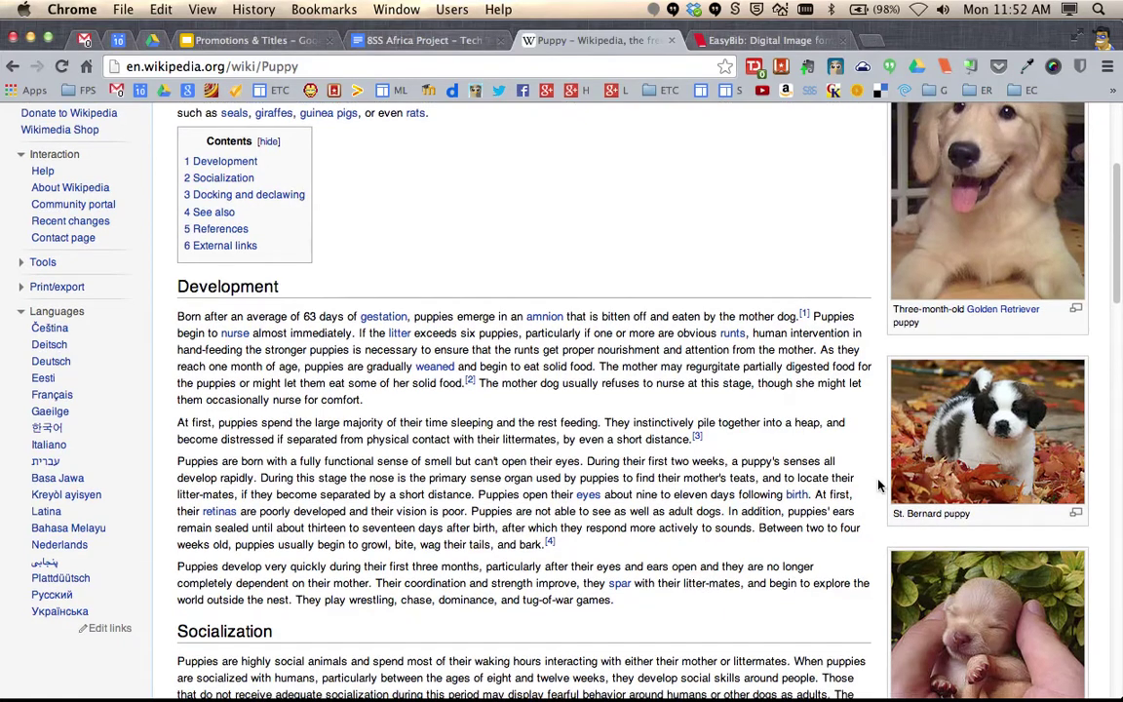
scroll(877, 488, "down", 2)
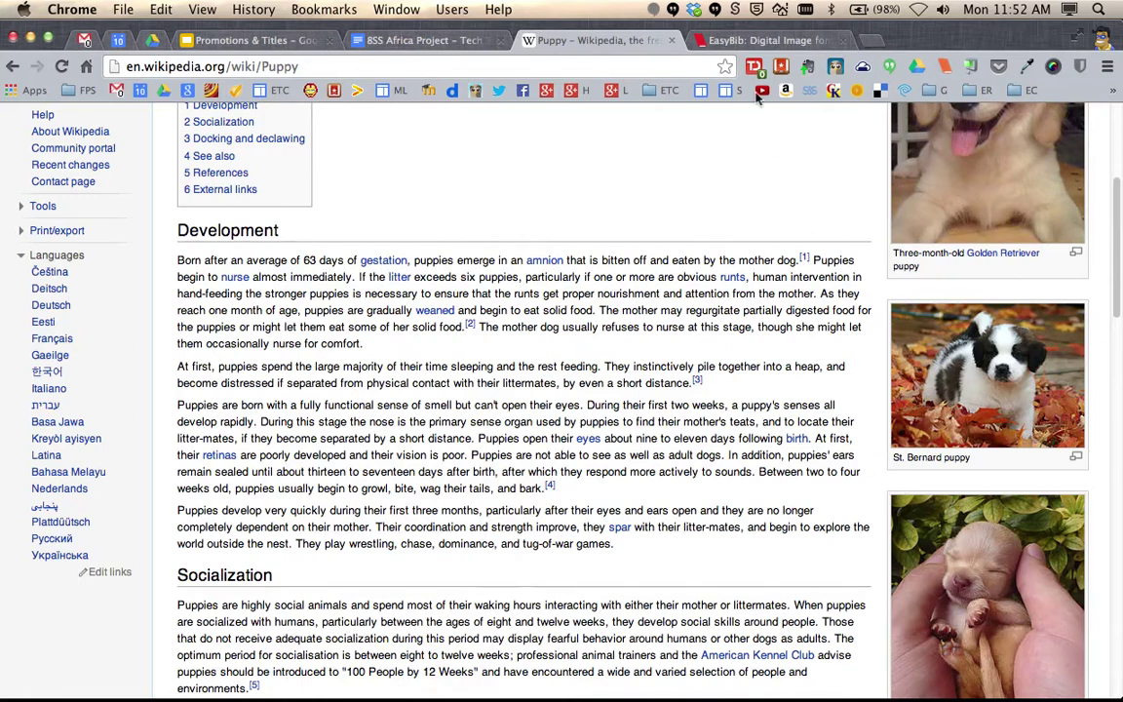
- Examine EasyBib's digital image citation form and compare its fields with the image and source information on the Wikipedia Puppy page
left_click(745, 42)
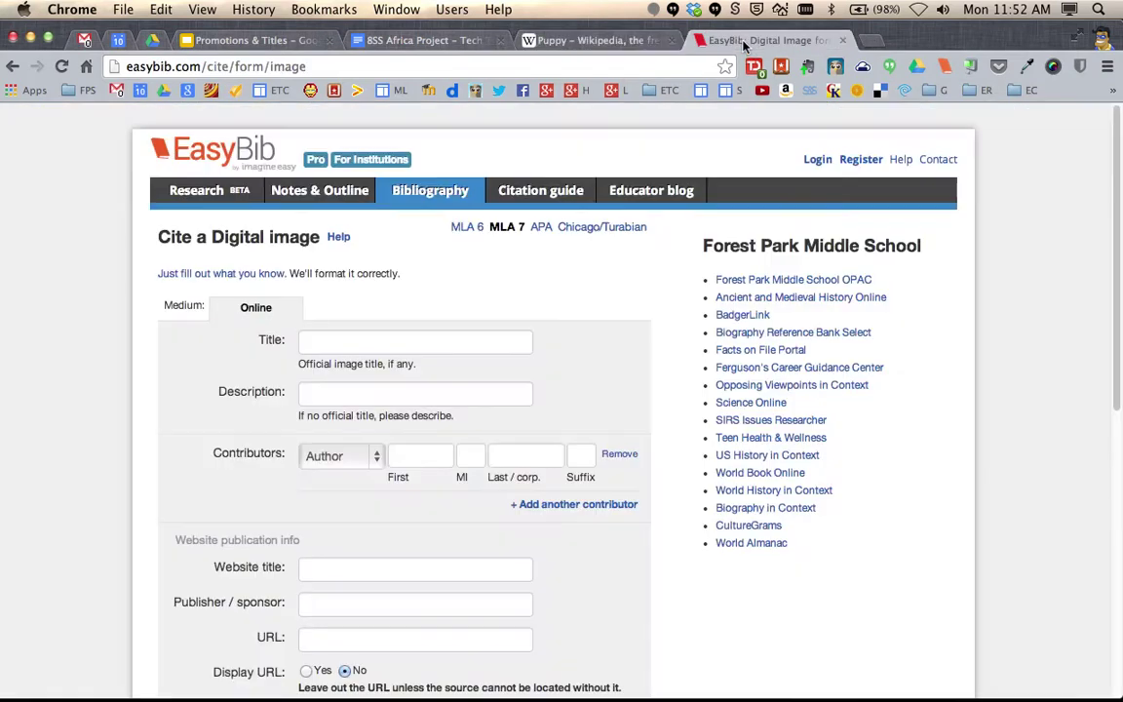
scroll(390, 147, "down", 1)
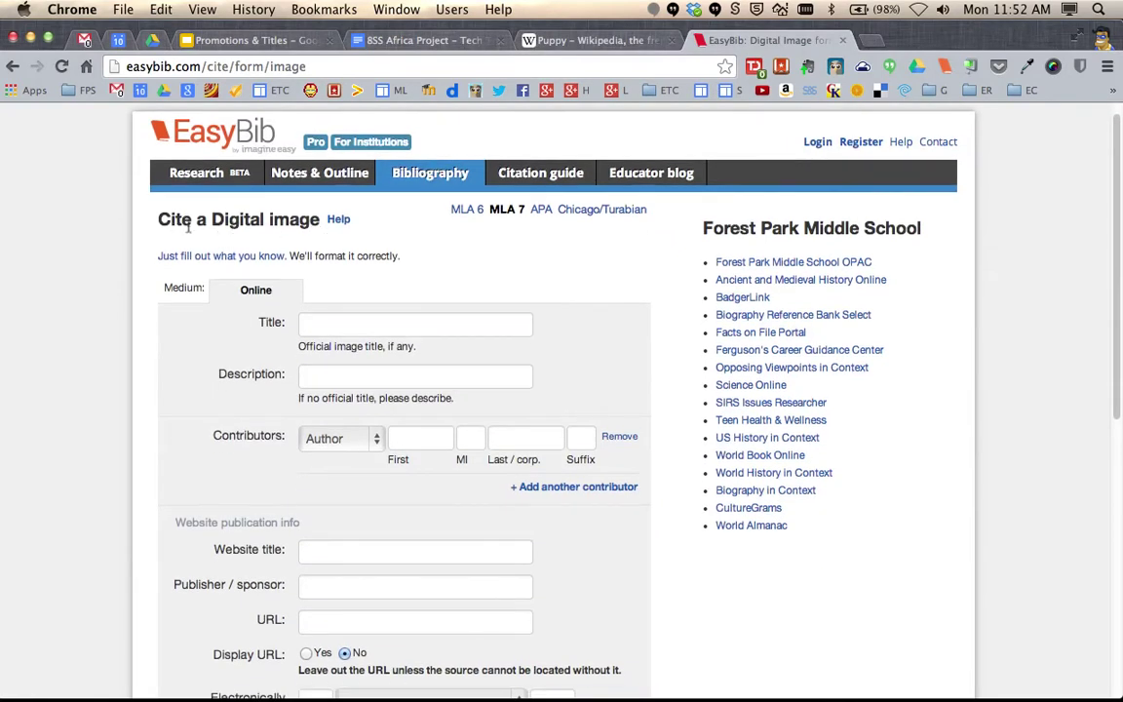
scroll(488, 255, "down", 5)
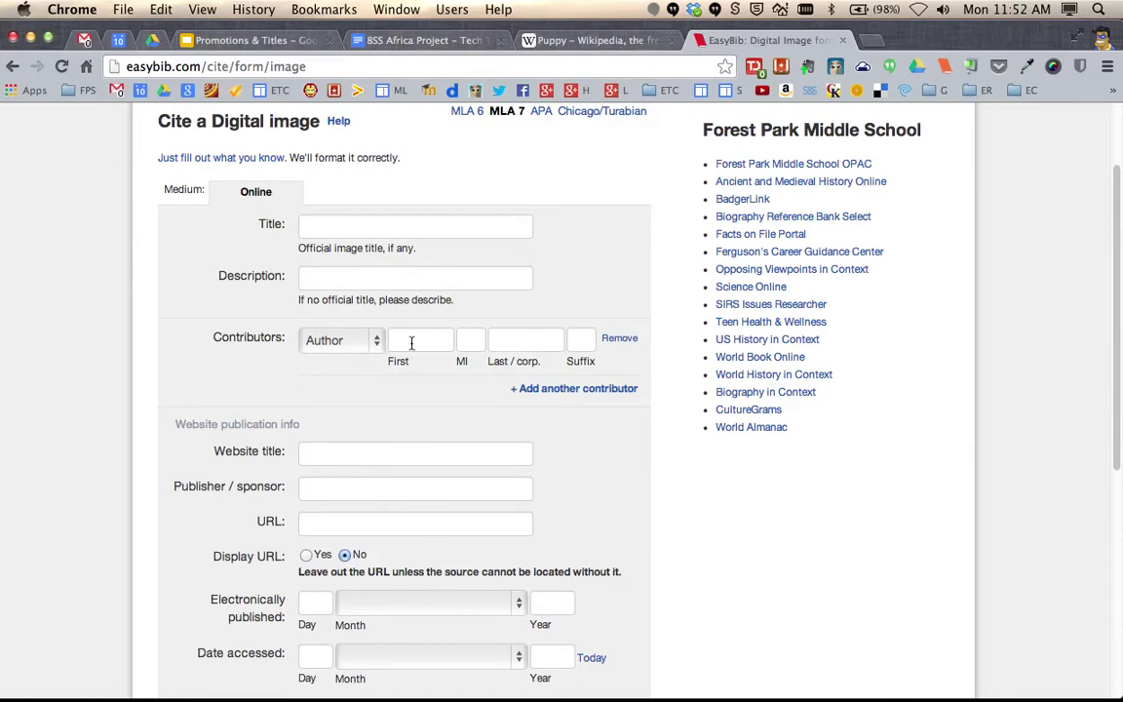
left_click(606, 46)
scroll(973, 297, "down", 2)
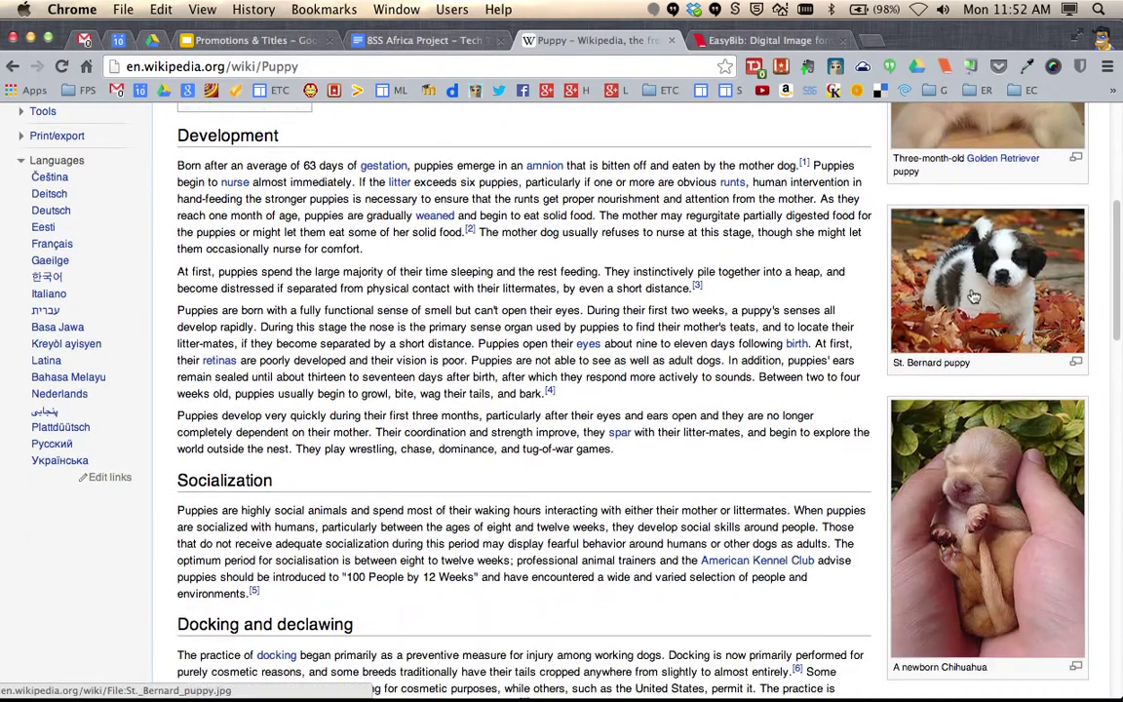
left_click(760, 40)
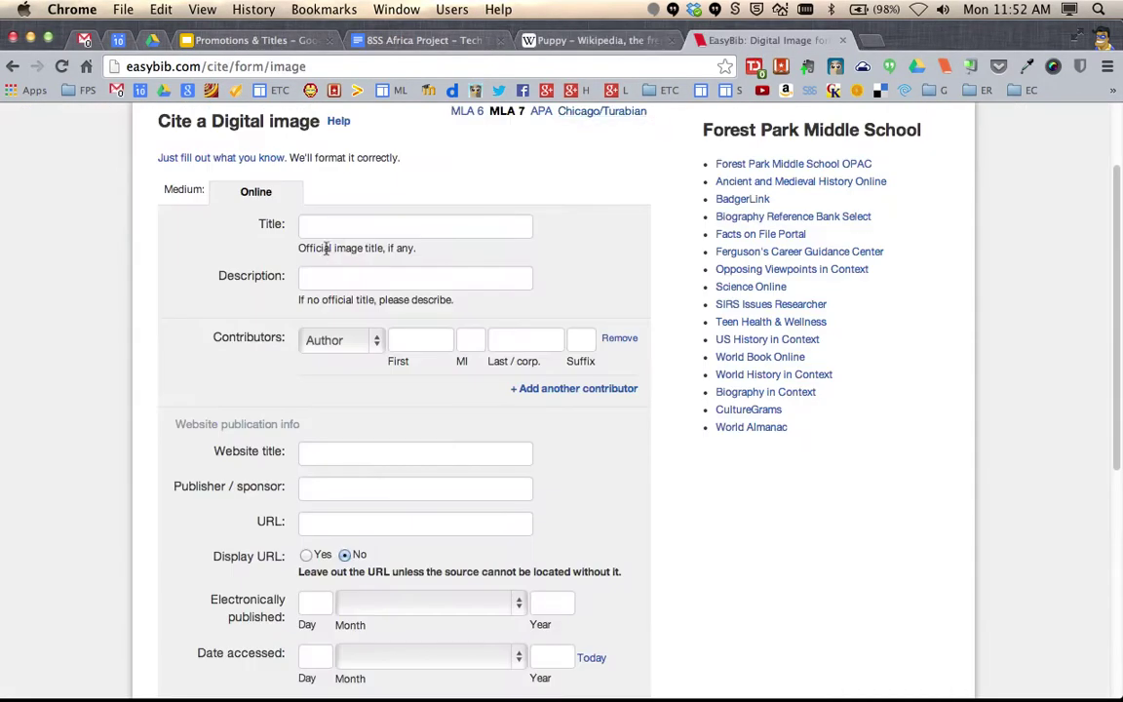
scroll(327, 248, "down", 3)
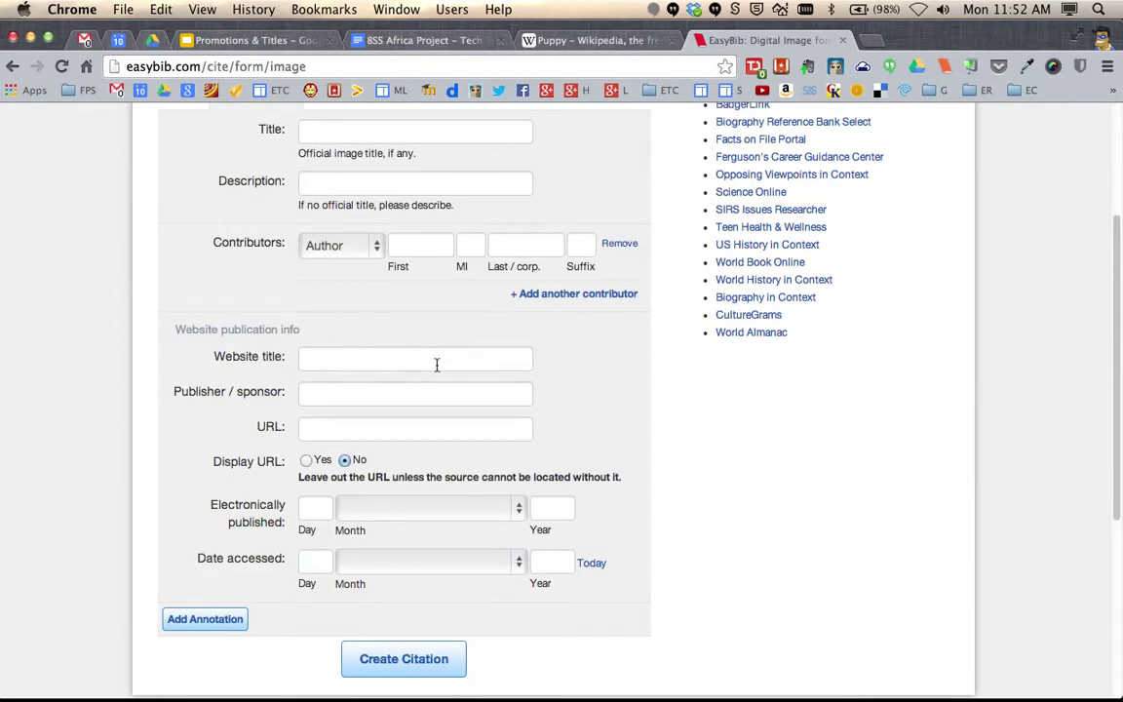
left_click(569, 46)
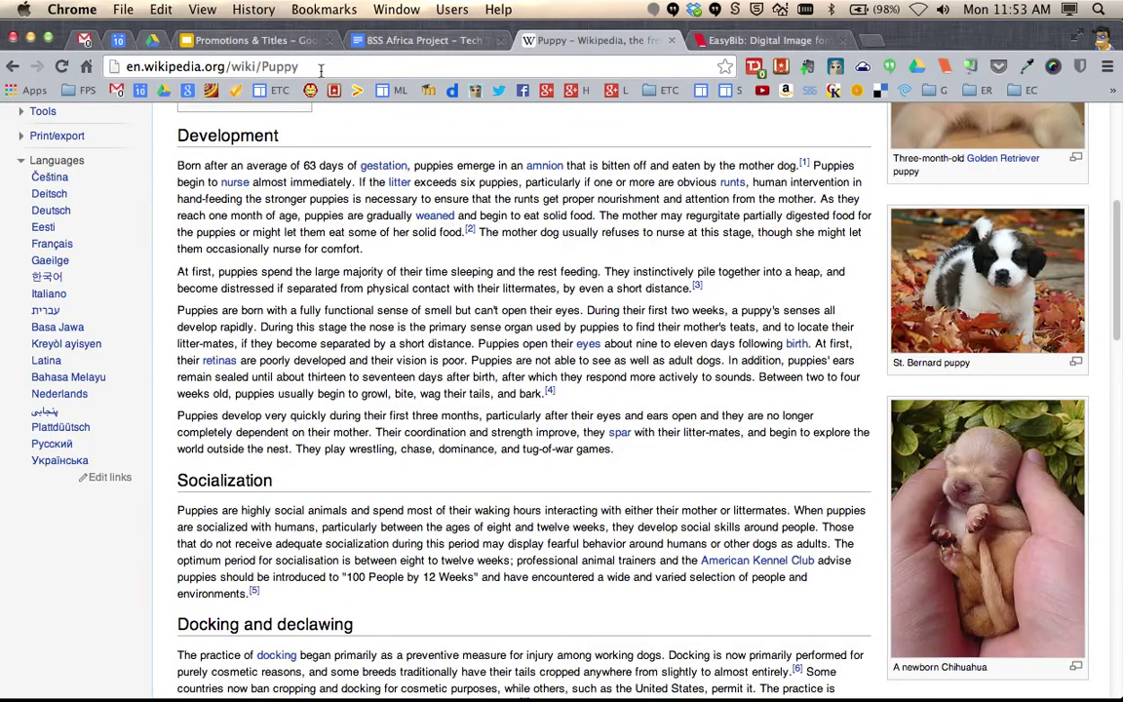
left_click(693, 39)
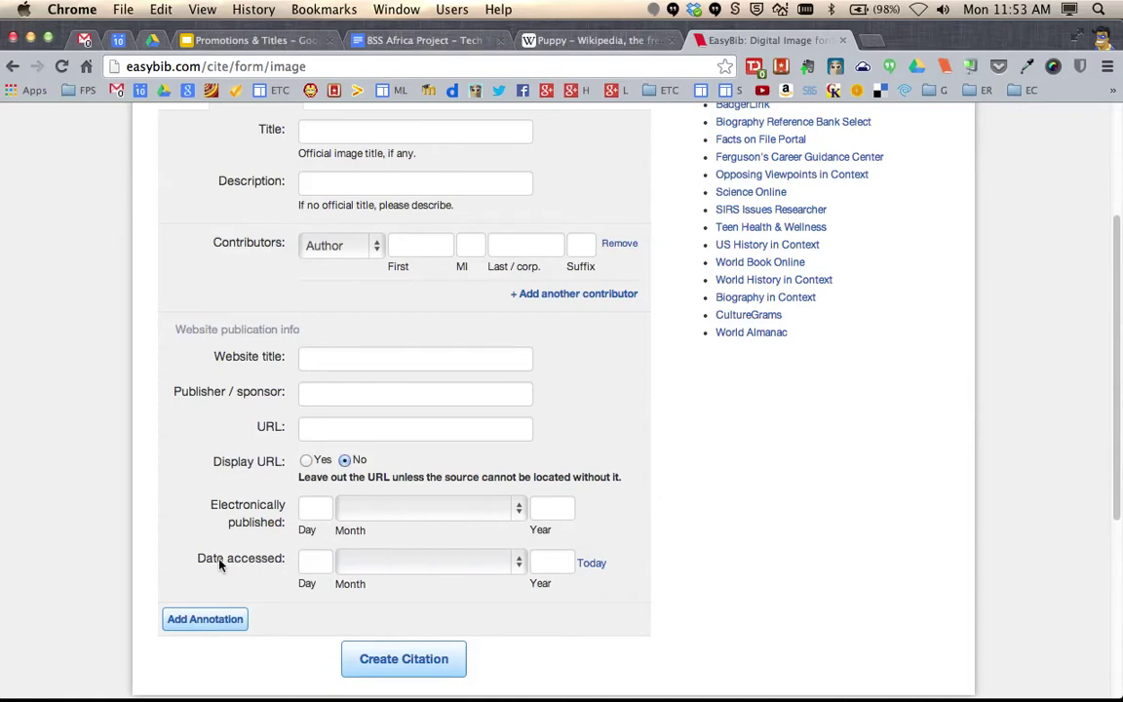
- Set the digital image citation's access date to today, 10 February 2014, and check the Wikipedia Puppy page against the form
left_click(594, 564)
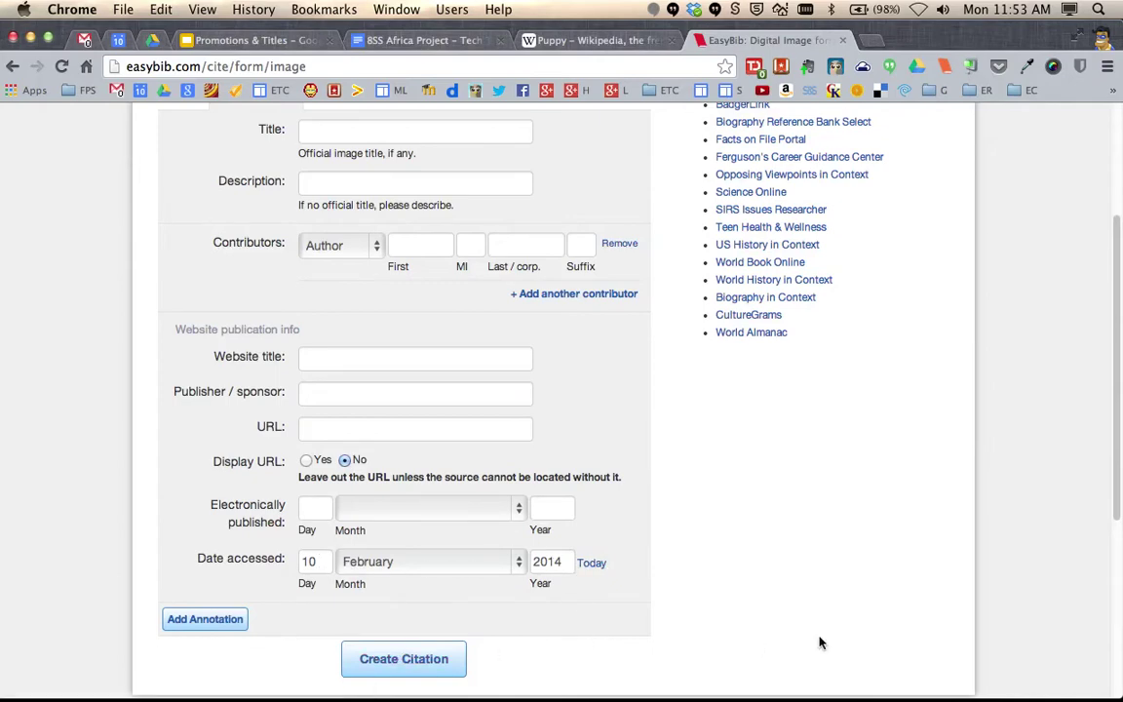
left_click(601, 43)
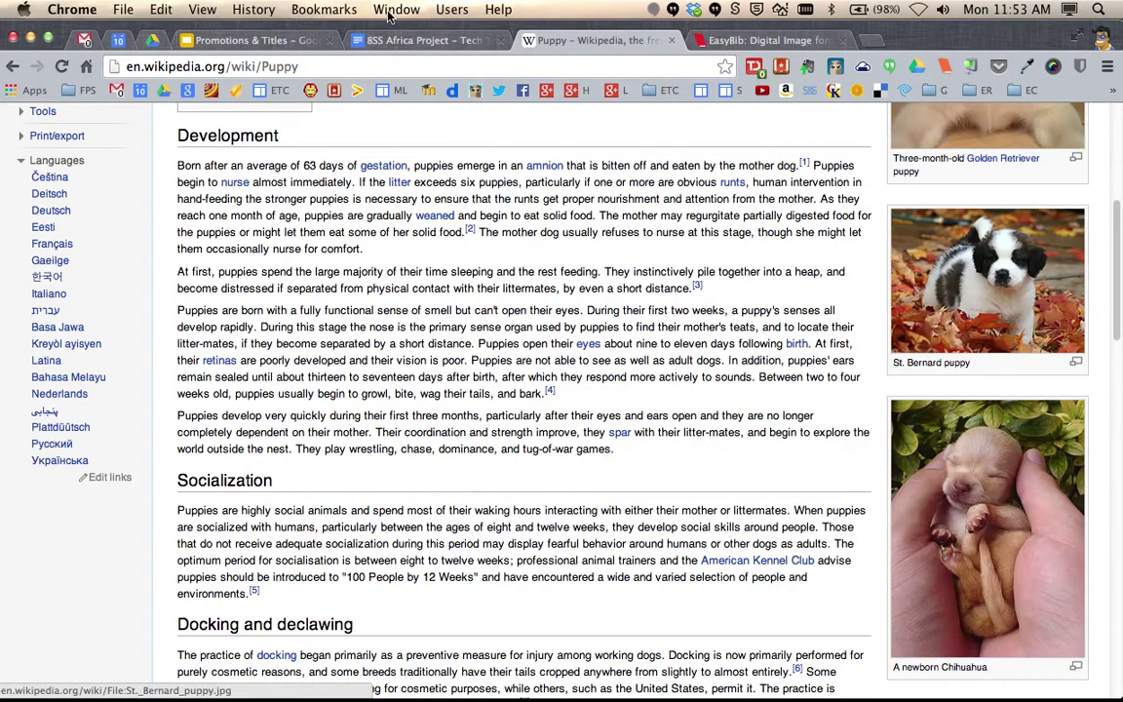
left_click(715, 47)
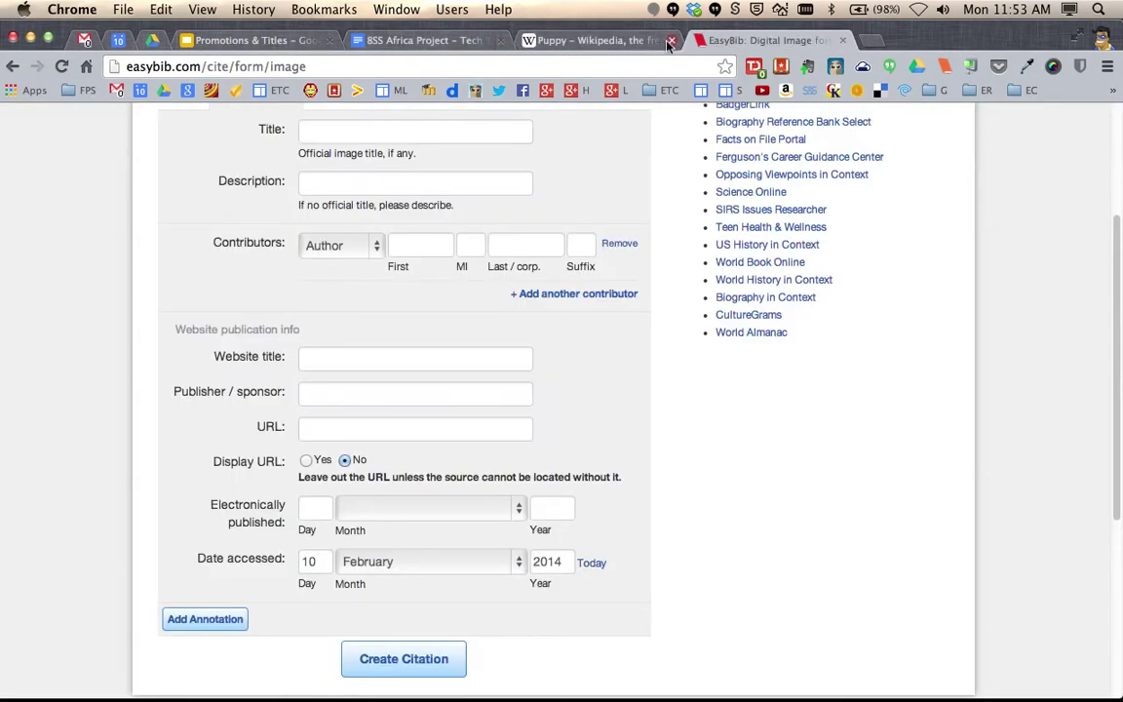
- Go back from the Wikipedia page to the puppies image results and reopen the preview of the autumn-leaves puppy
left_click(602, 41)
left_click(13, 66)
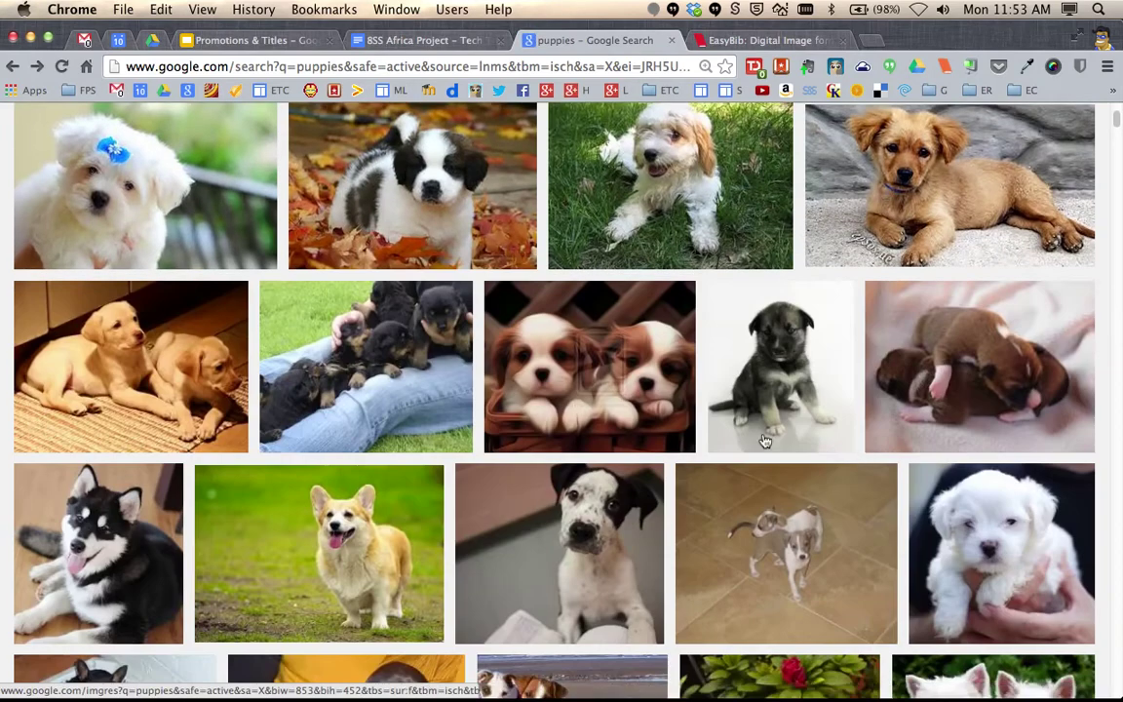
left_click(412, 195)
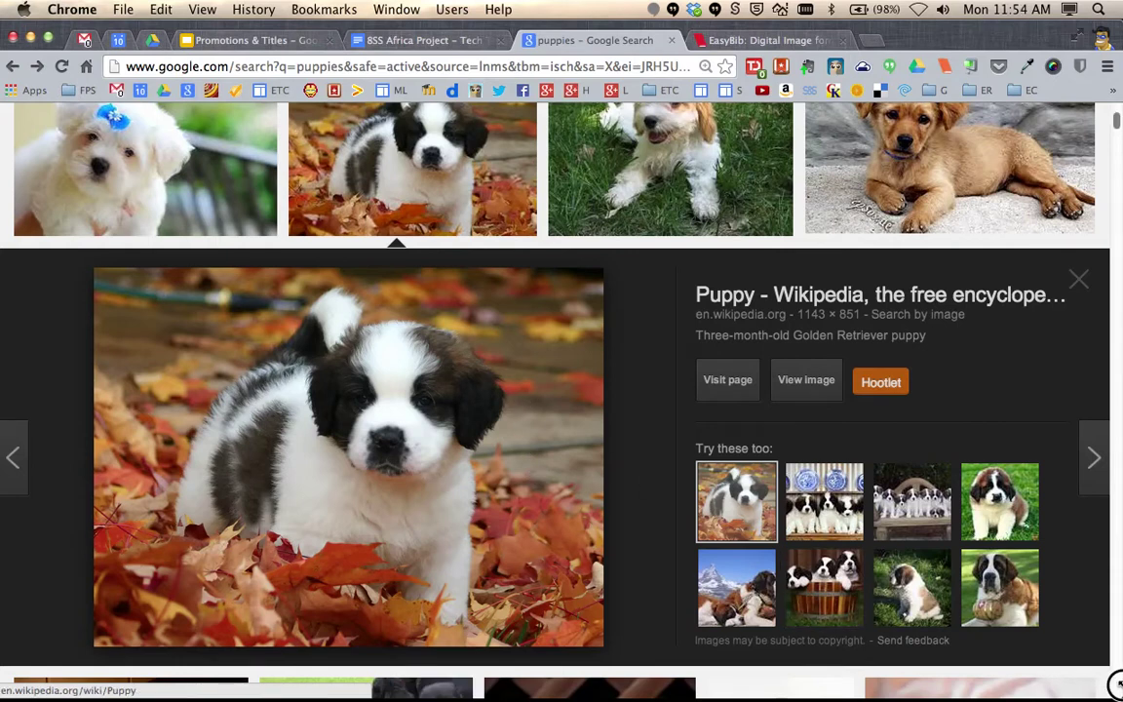
- Narrow the browser window to uncover the desktop and save the previewed puppy image there as St._Bernard_puppy.jpg
key("F11")
key("F11")
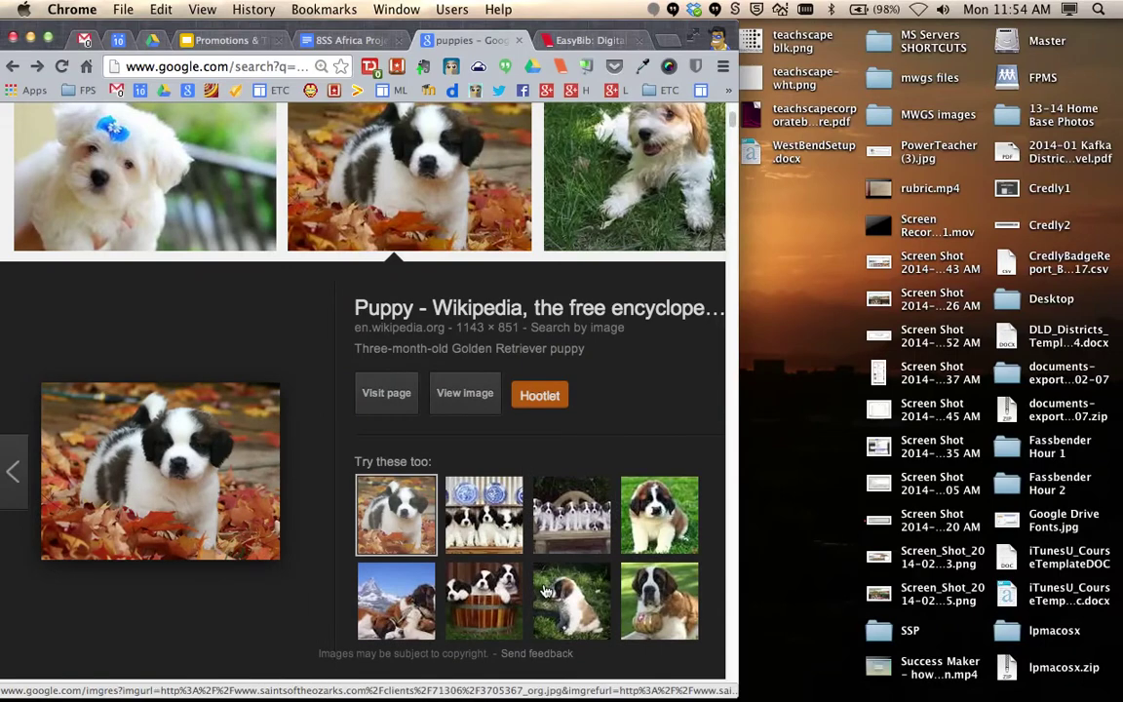
scroll(151, 457, "down", 1)
left_click_drag(151, 457, 811, 460)
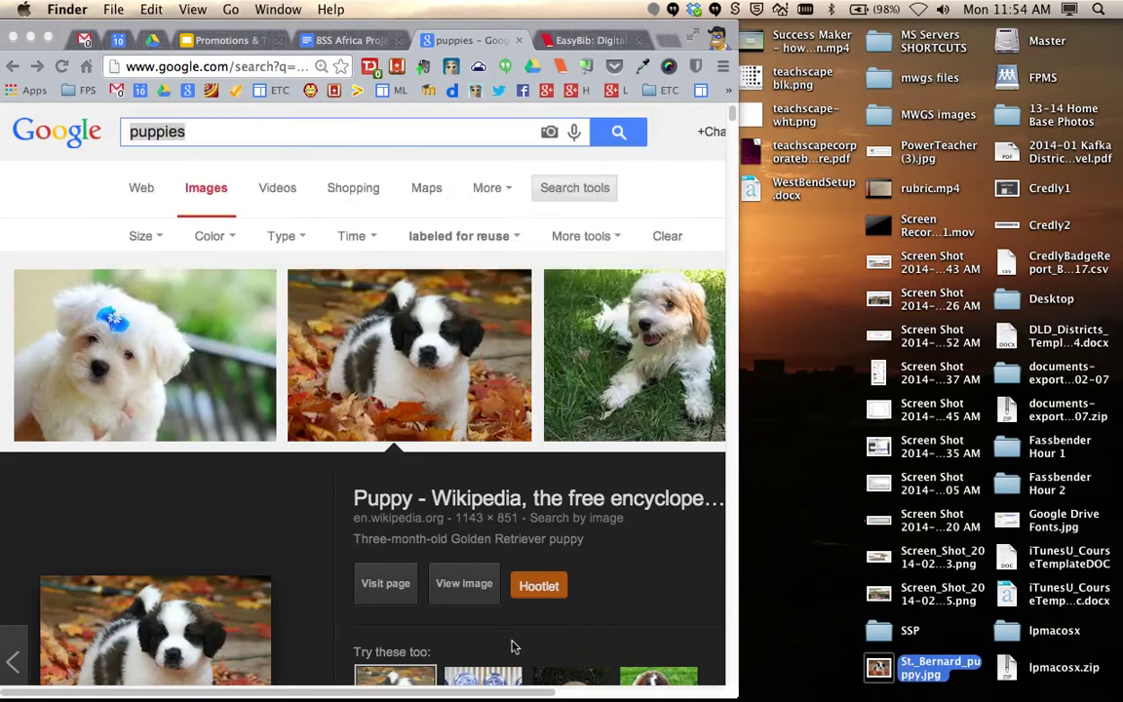
scroll(220, 506, "down", 3)
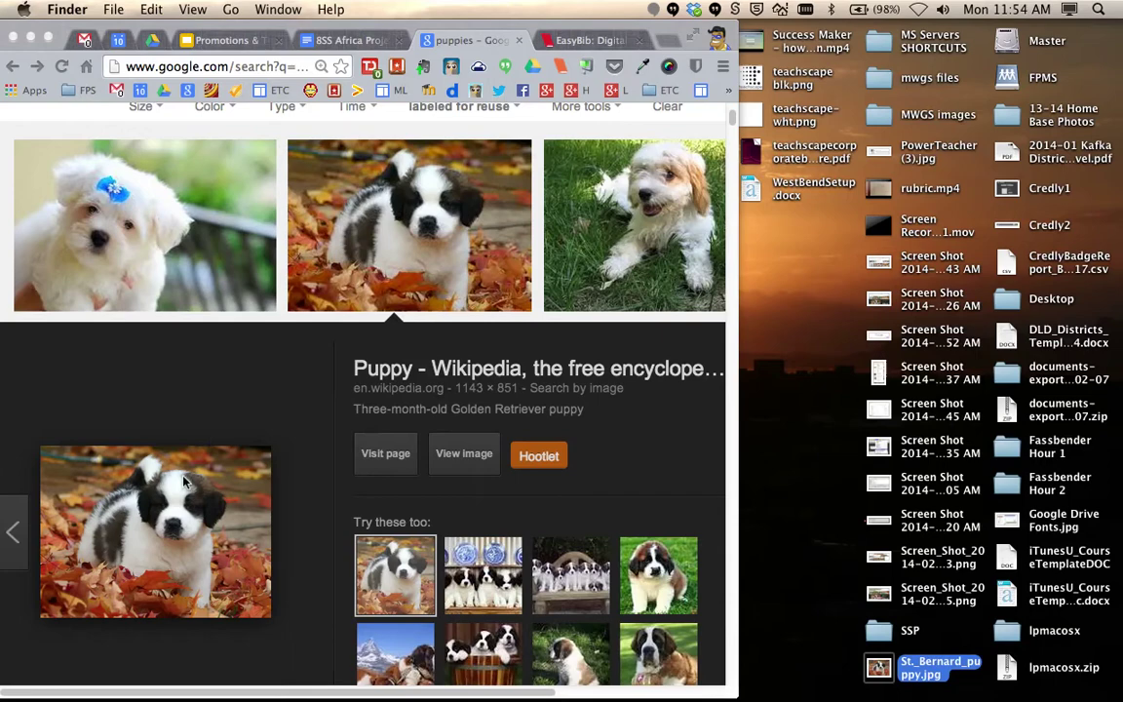
right_click(183, 481)
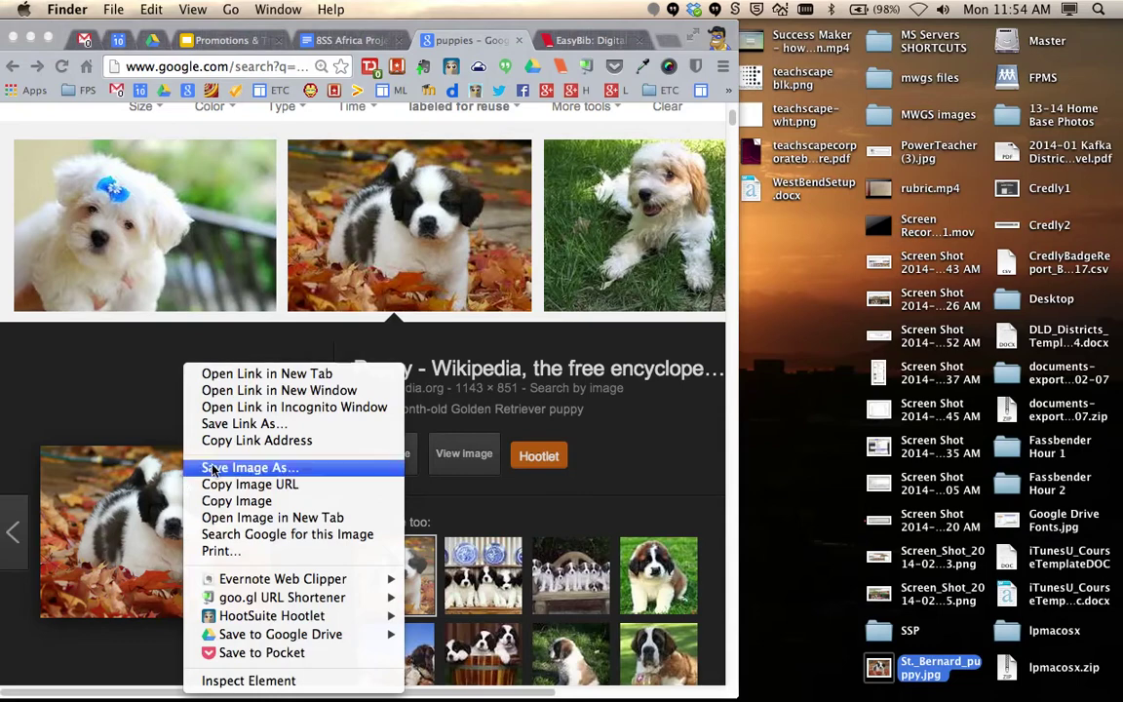
left_click(261, 468)
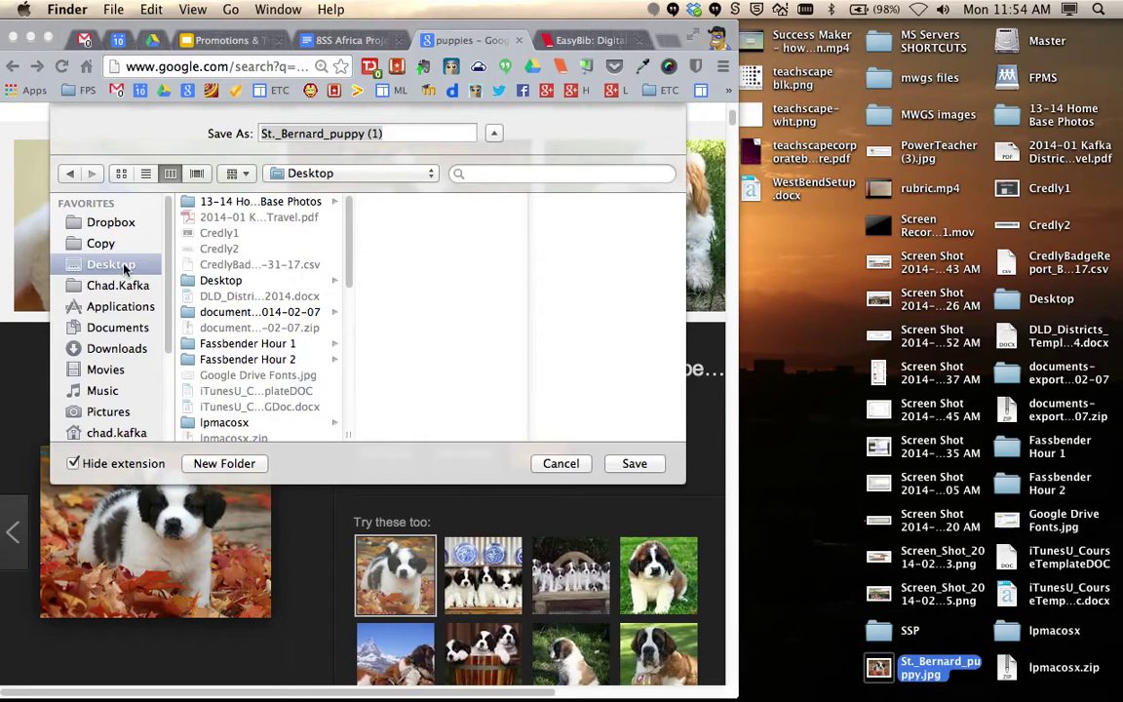
left_click(565, 465)
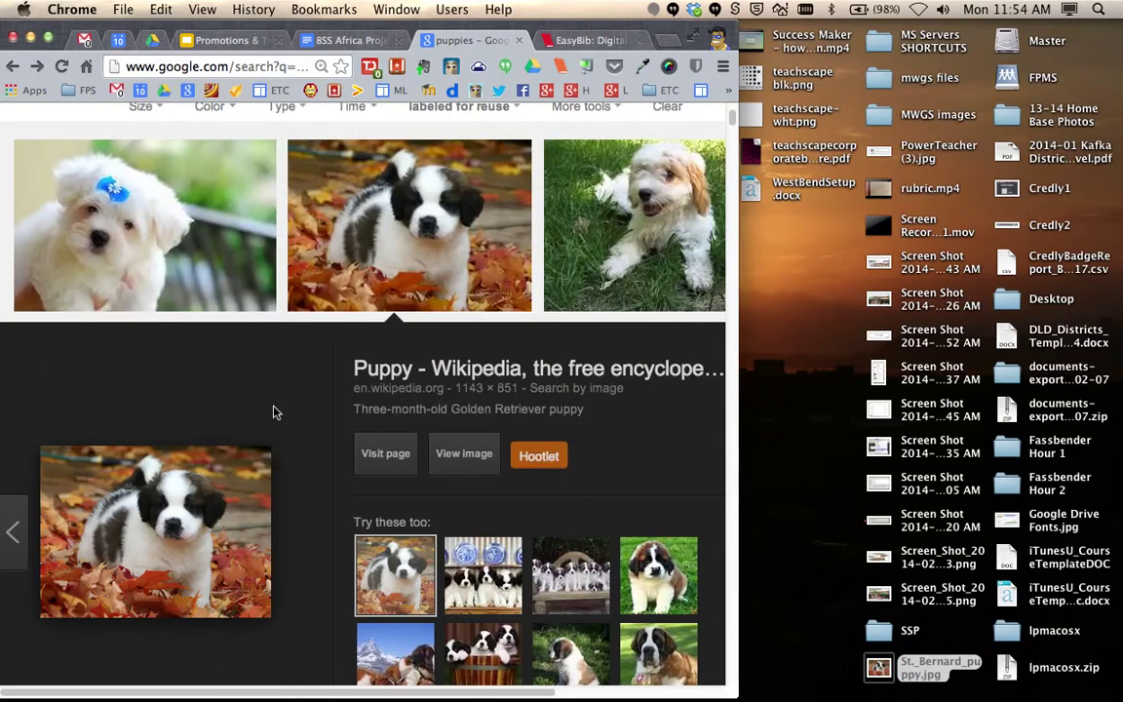
- Widen the browser window so that it covers the desktop again, with the puppy preview in view
scroll(258, 390, "up", 1)
scroll(274, 412, "up", 3)
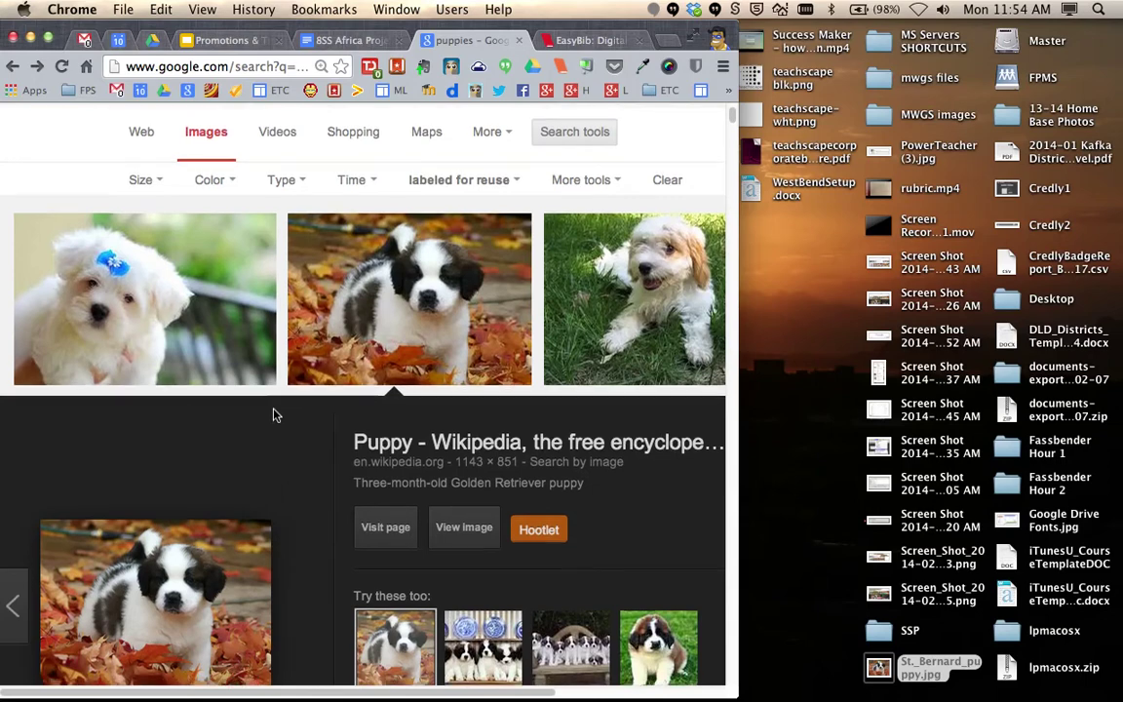
scroll(274, 410, "down", 5)
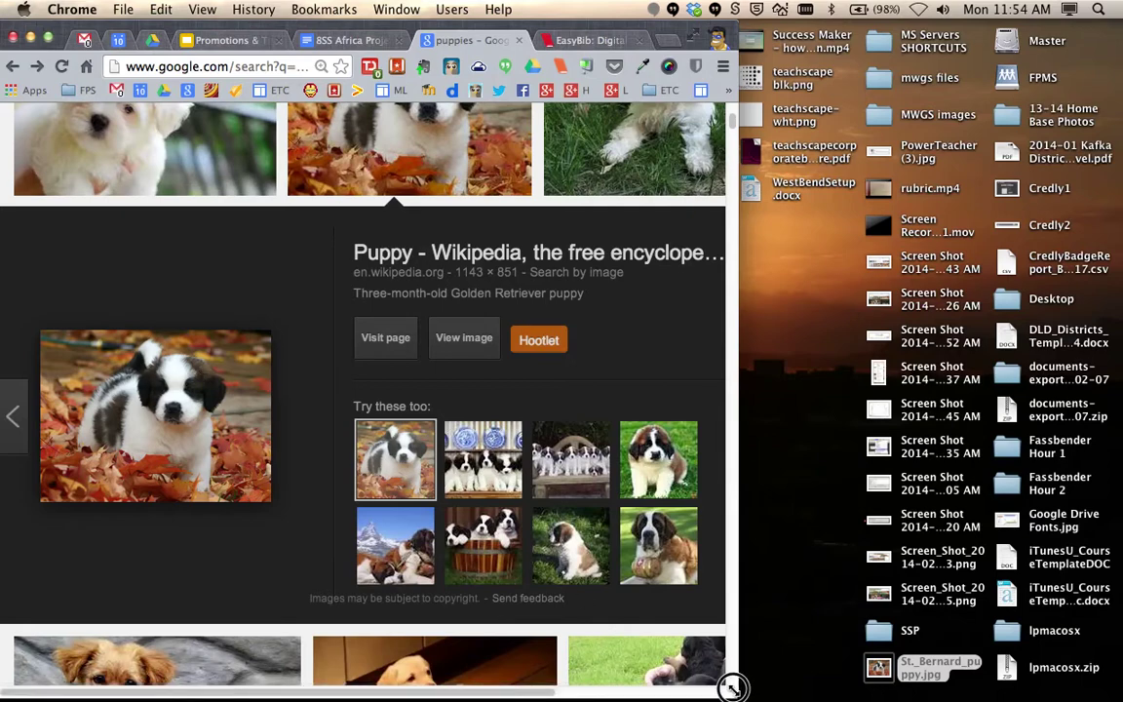
mouse_move(1111, 692)
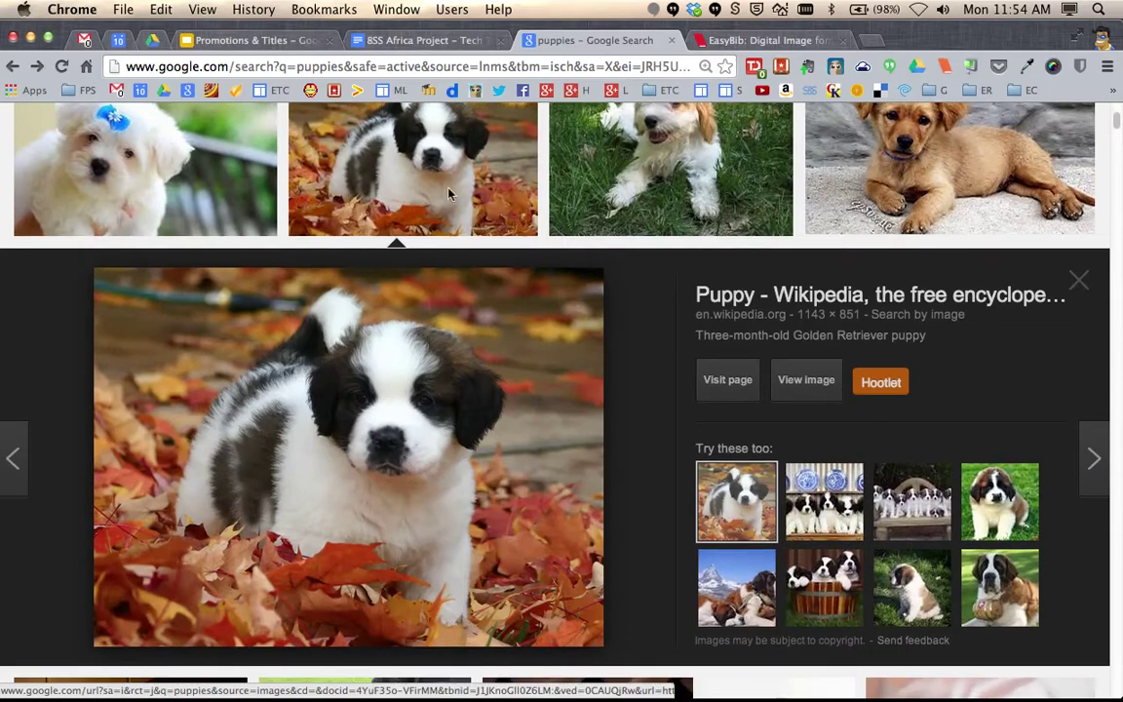
- Delete the existing puppy picture from the first slide of the Promotions & Titles presentation
left_click(249, 40)
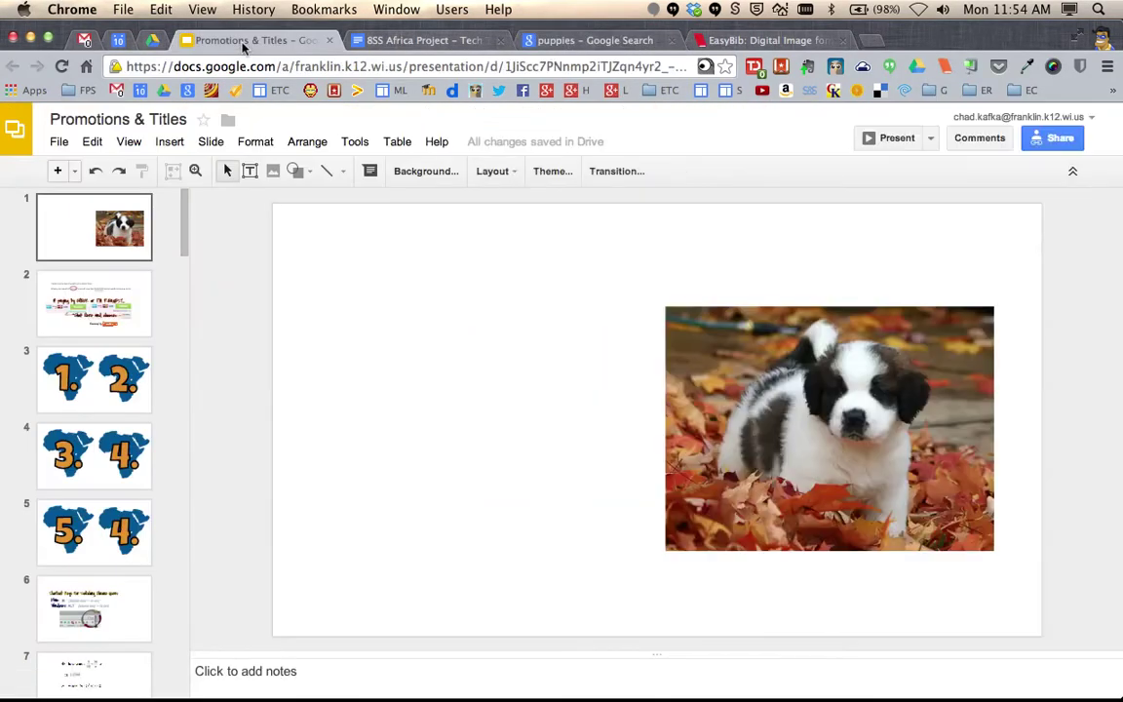
left_click(774, 414)
key("Delete")
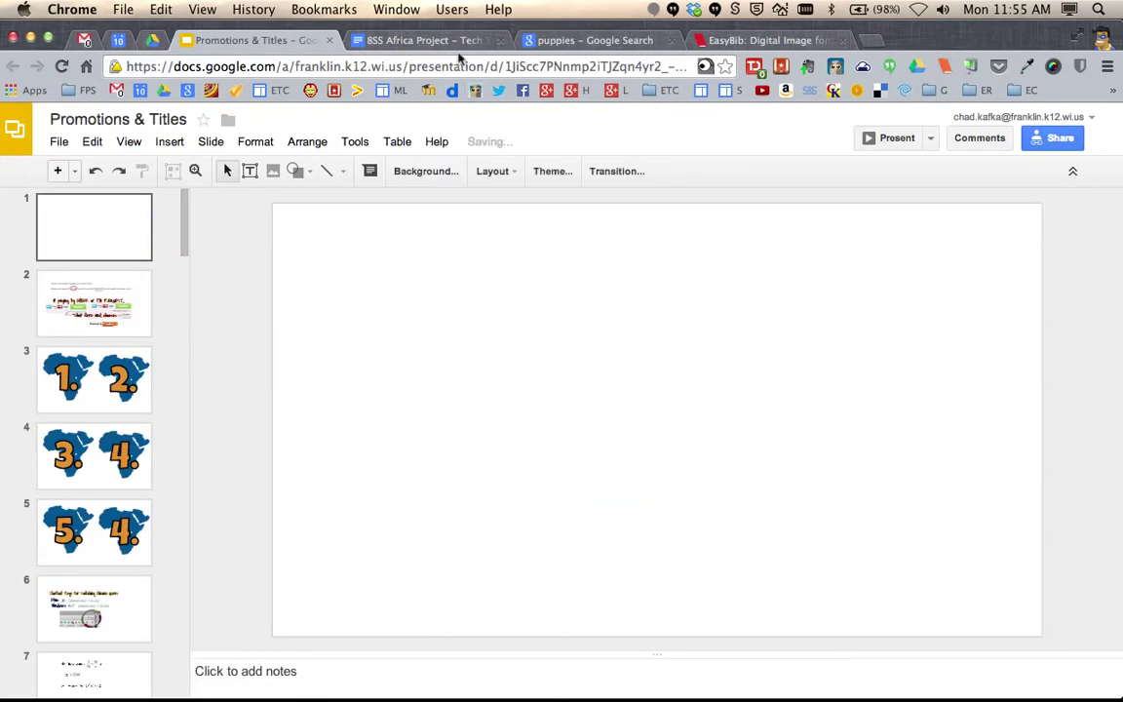
- Transfer the previewed autumn-leaves puppy image from the Google results directly onto the first slide of Promotions & Titles
left_click(590, 39)
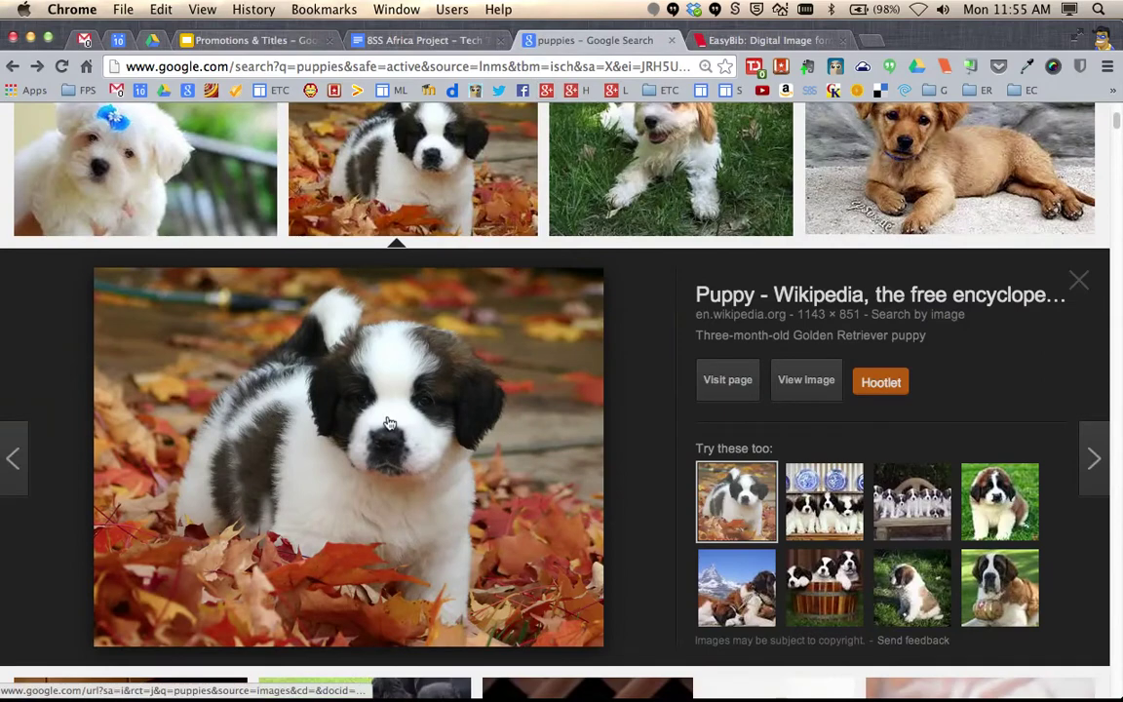
left_click_drag(384, 419, 585, 43)
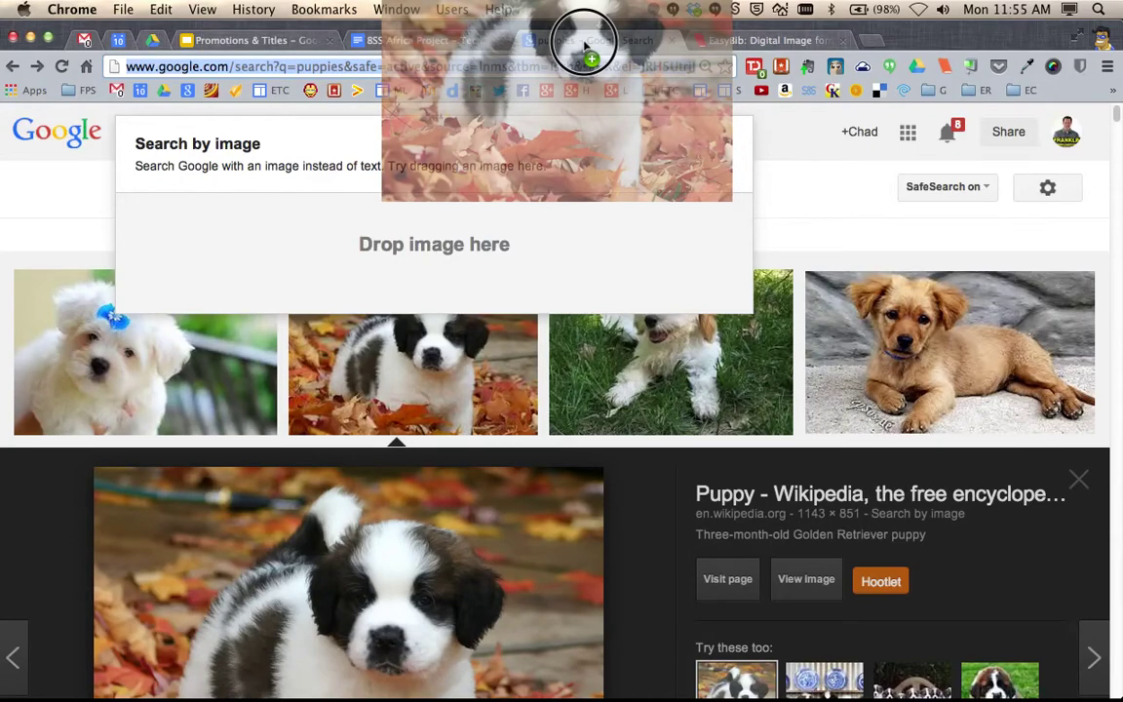
left_click_drag(585, 44, 783, 379)
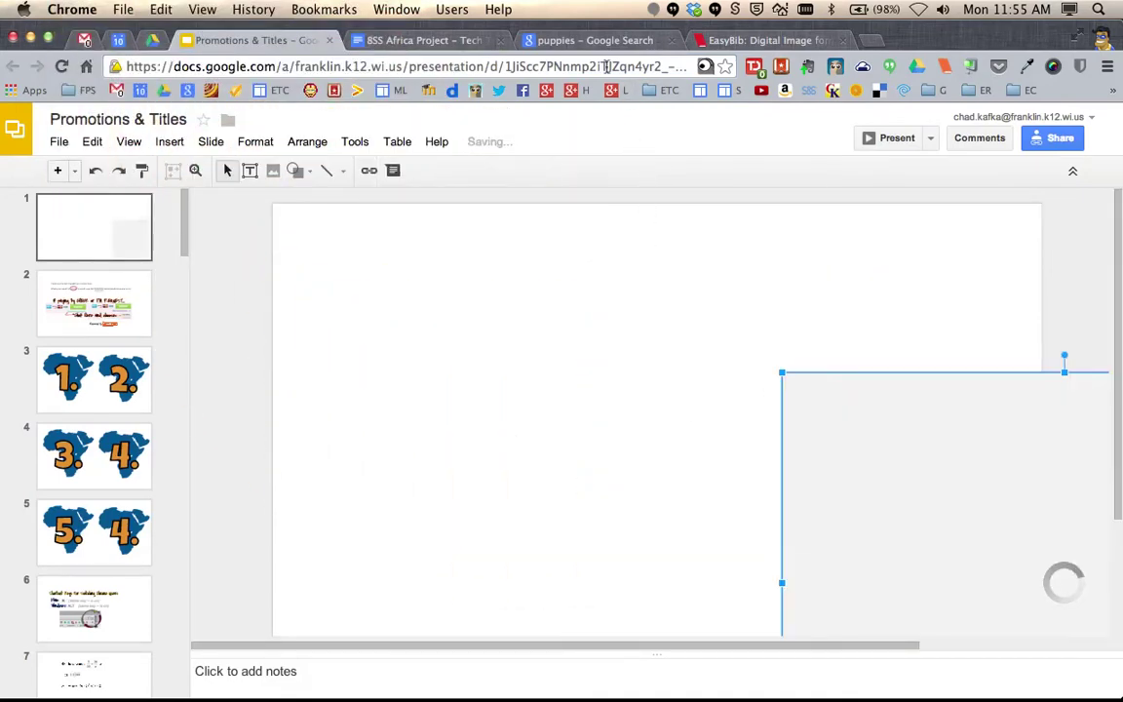
- Scale the puppy picture down proportionally and place it in the right half of the slide
left_click_drag(893, 425, 461, 258)
left_click_drag(430, 211, 654, 395)
left_click_drag(842, 484, 834, 371)
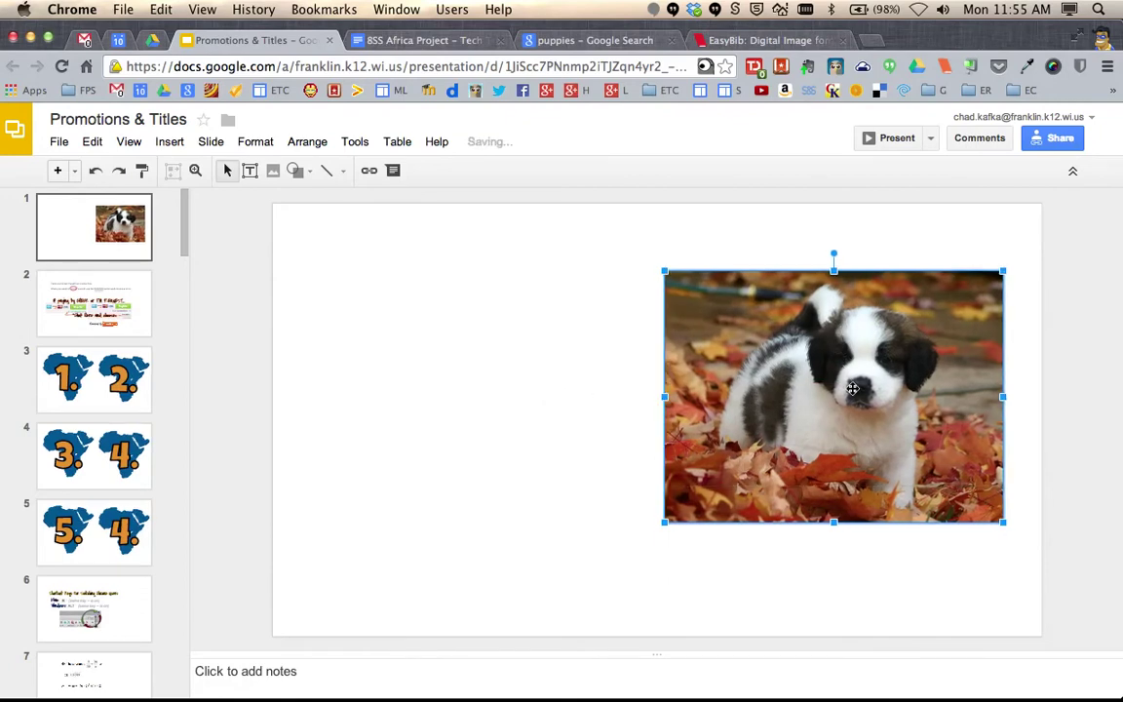
- Switch to EasyBib, create the citation from the digital image form, and copy the generated citation text
key("F11")
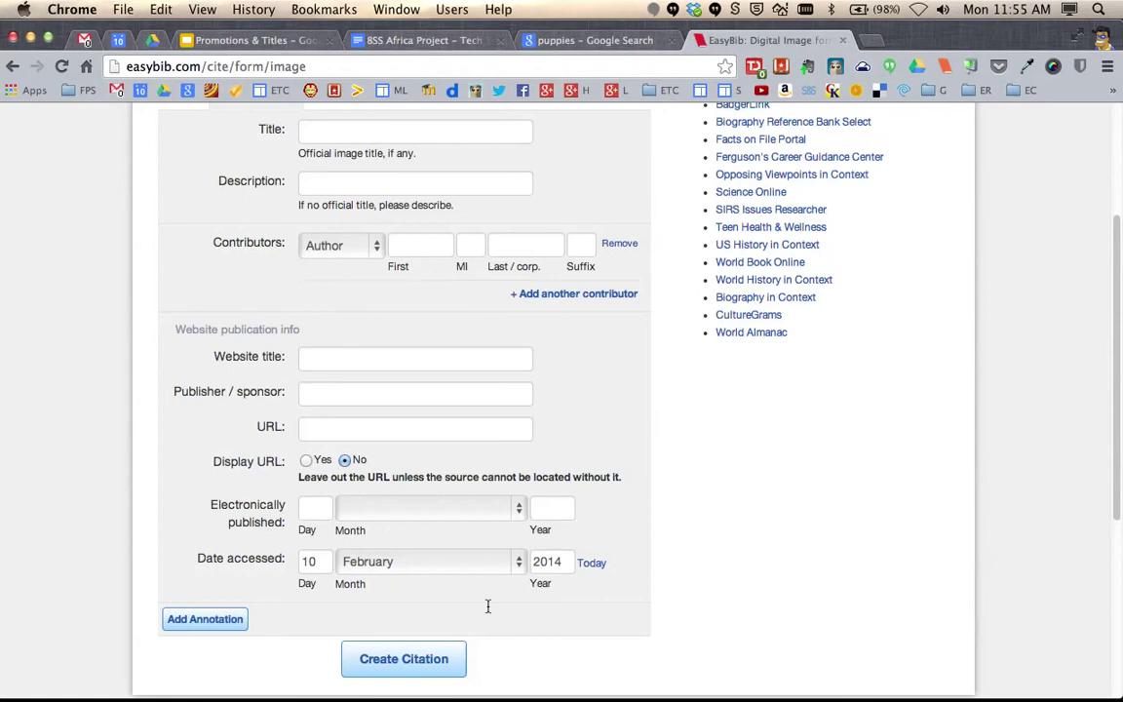
left_click(429, 660)
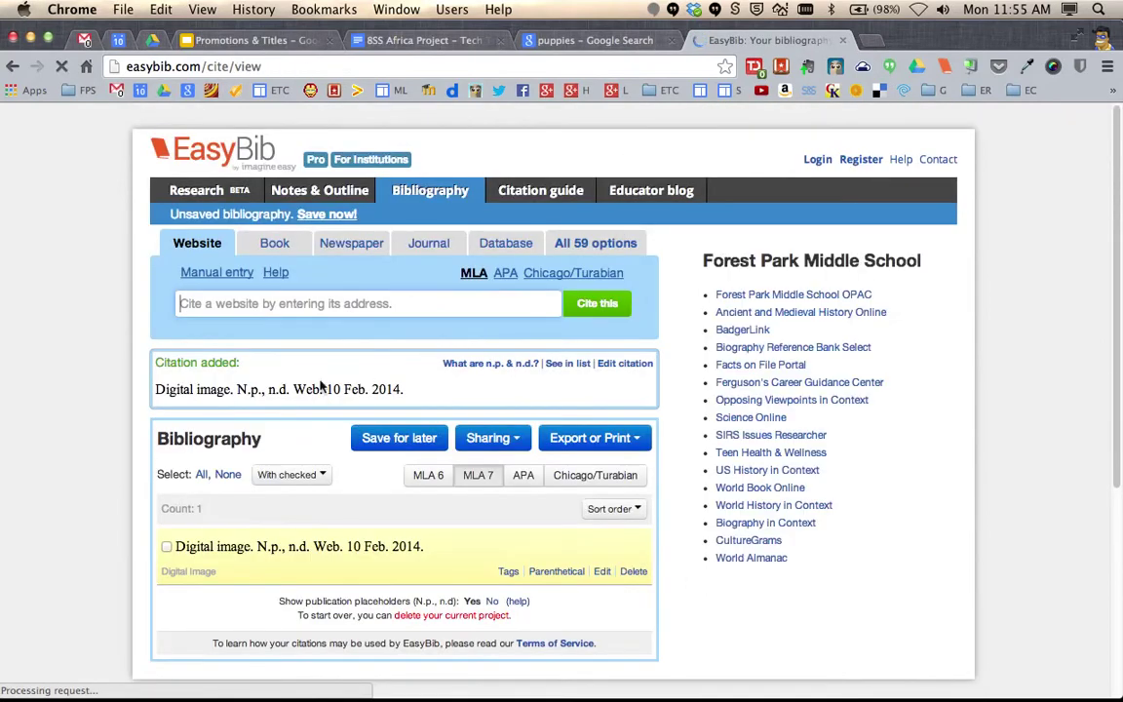
triple_click(308, 389)
key("super+c")
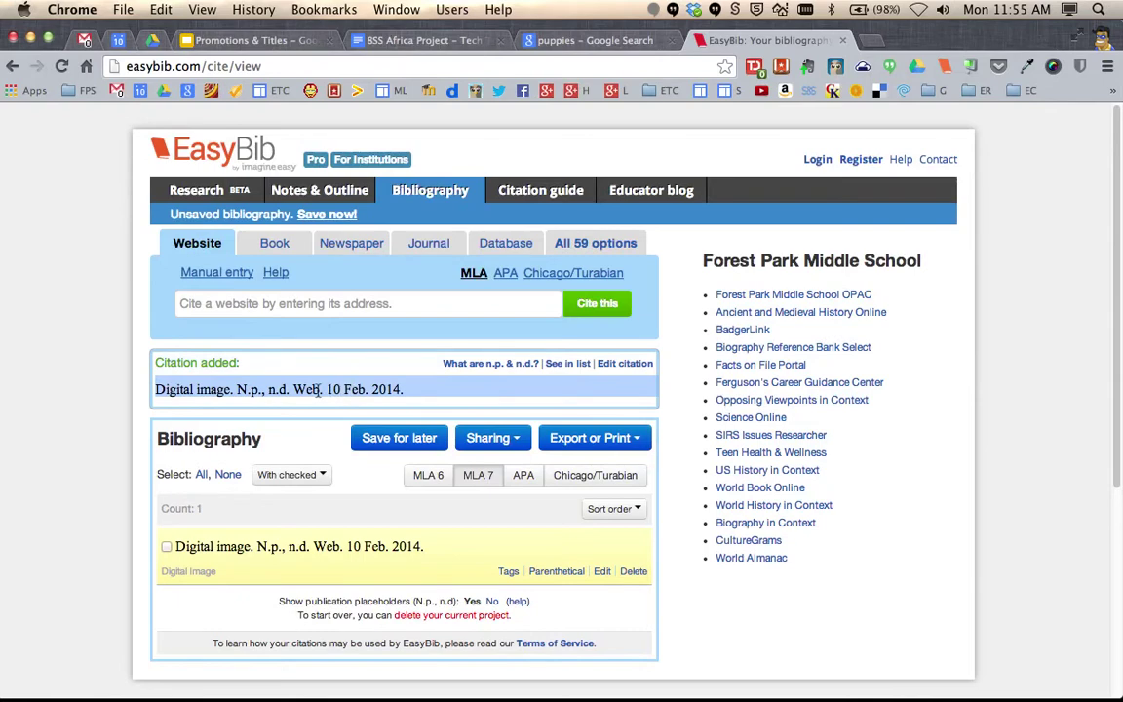
- Add a text box below the puppy picture on the Promotions & Titles slide and paste the copied citation into it
left_click(264, 40)
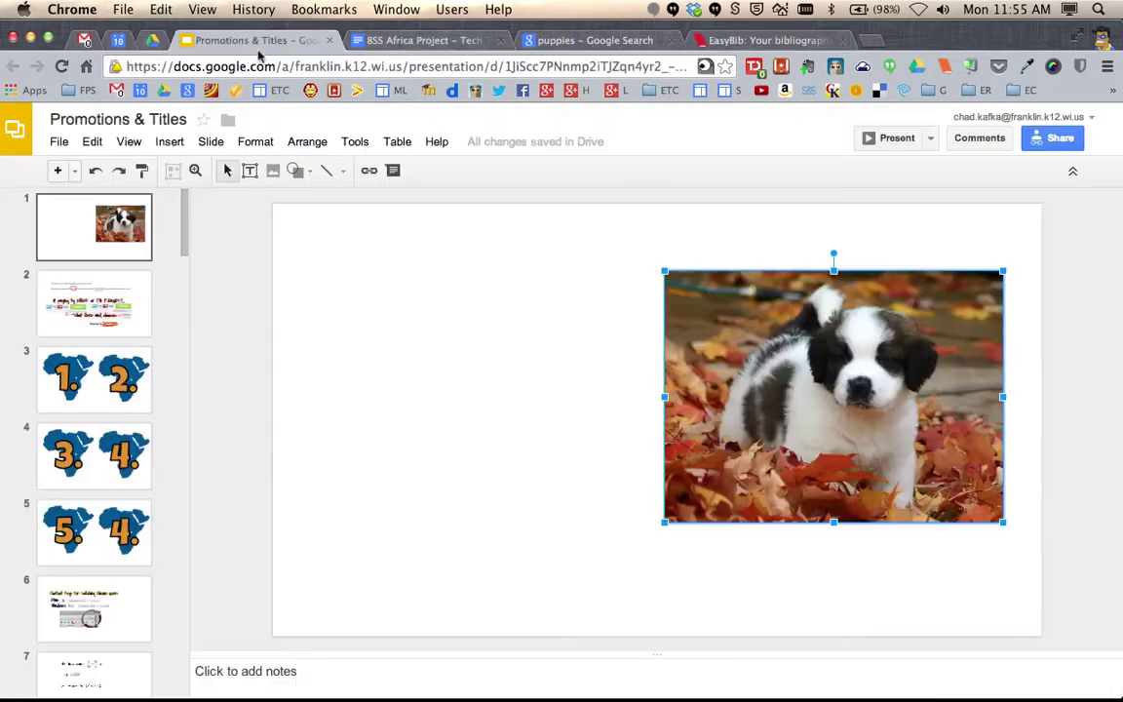
left_click(249, 171)
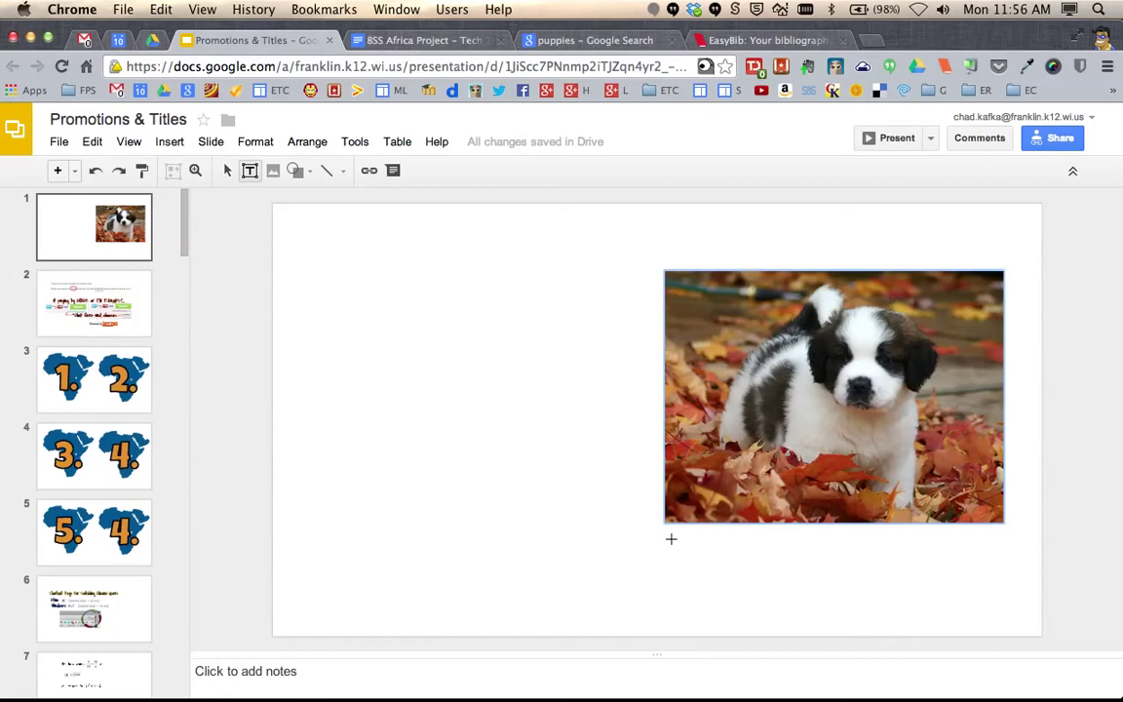
left_click_drag(670, 539, 997, 583)
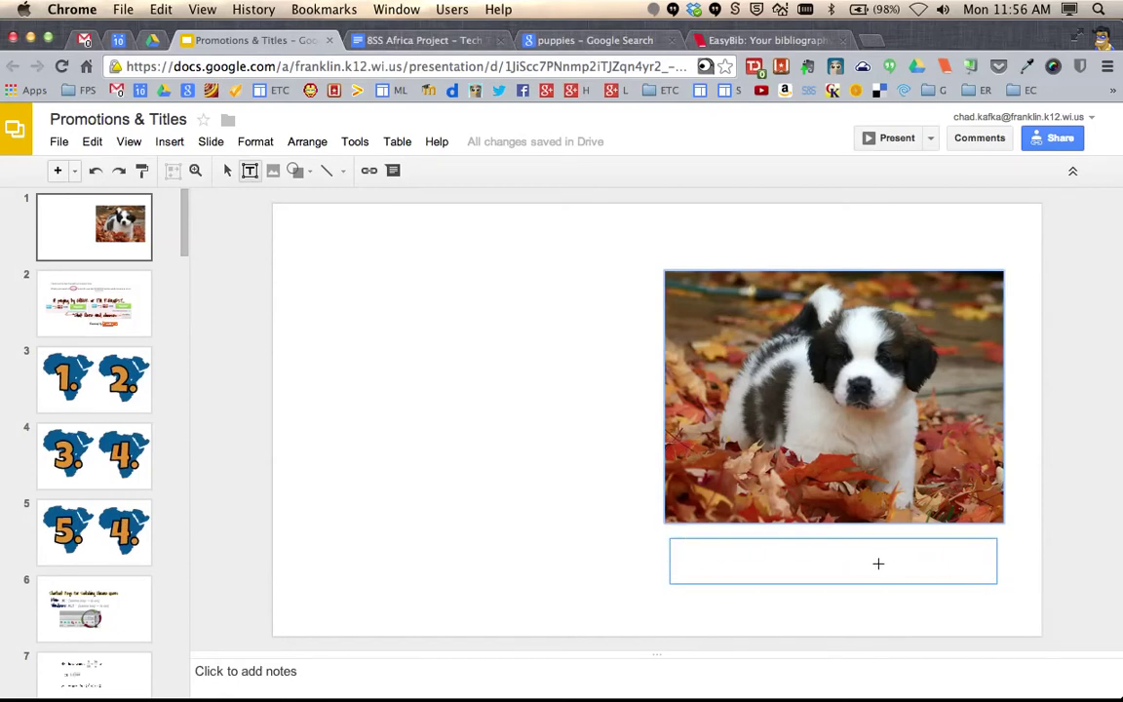
key("super+v")
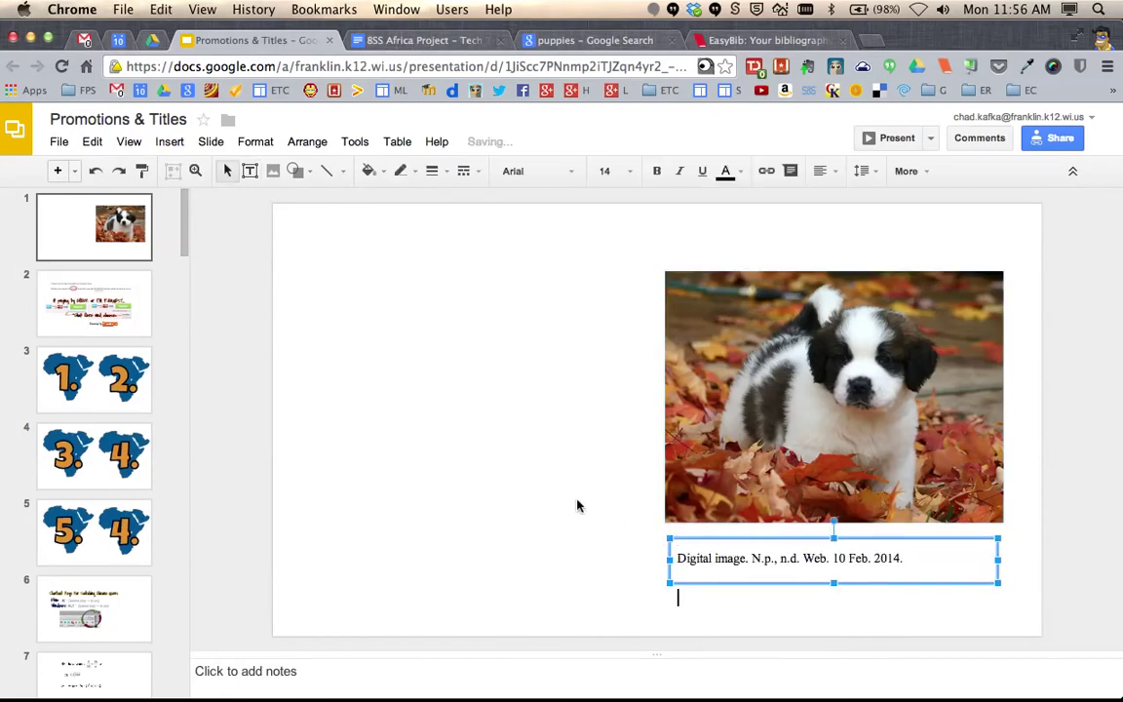
left_click(576, 501)
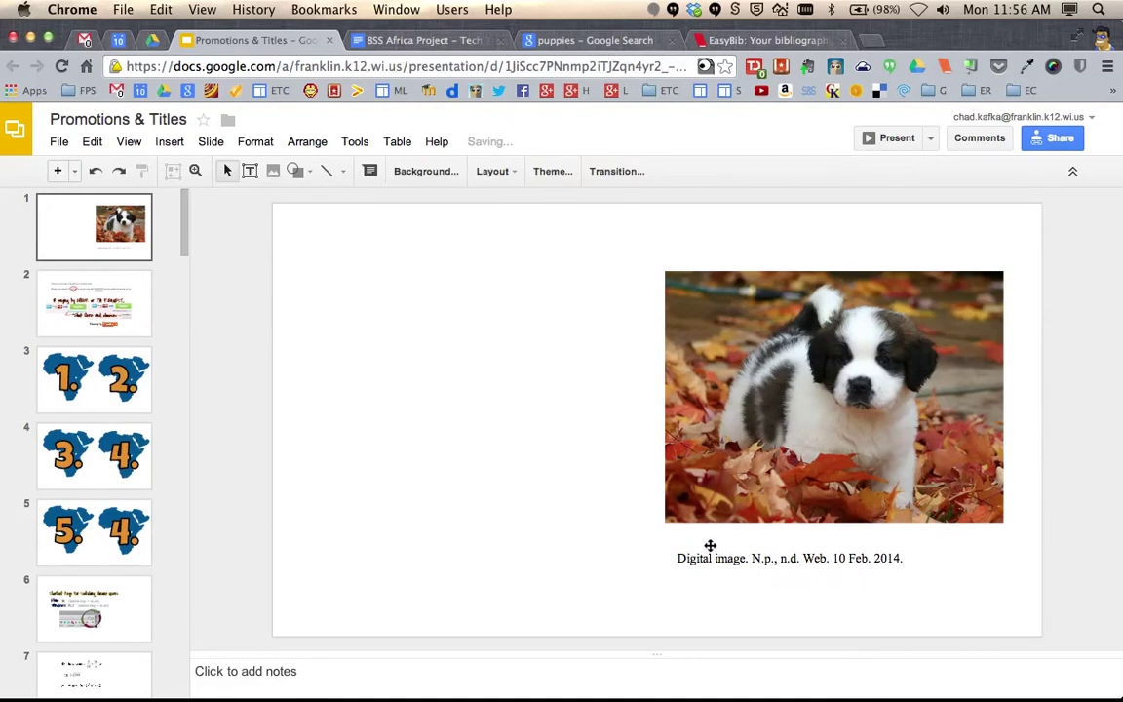
- Move the citation text box up so its text sits directly beneath the puppy picture
left_click(709, 544)
left_click_drag(708, 543, 703, 520)
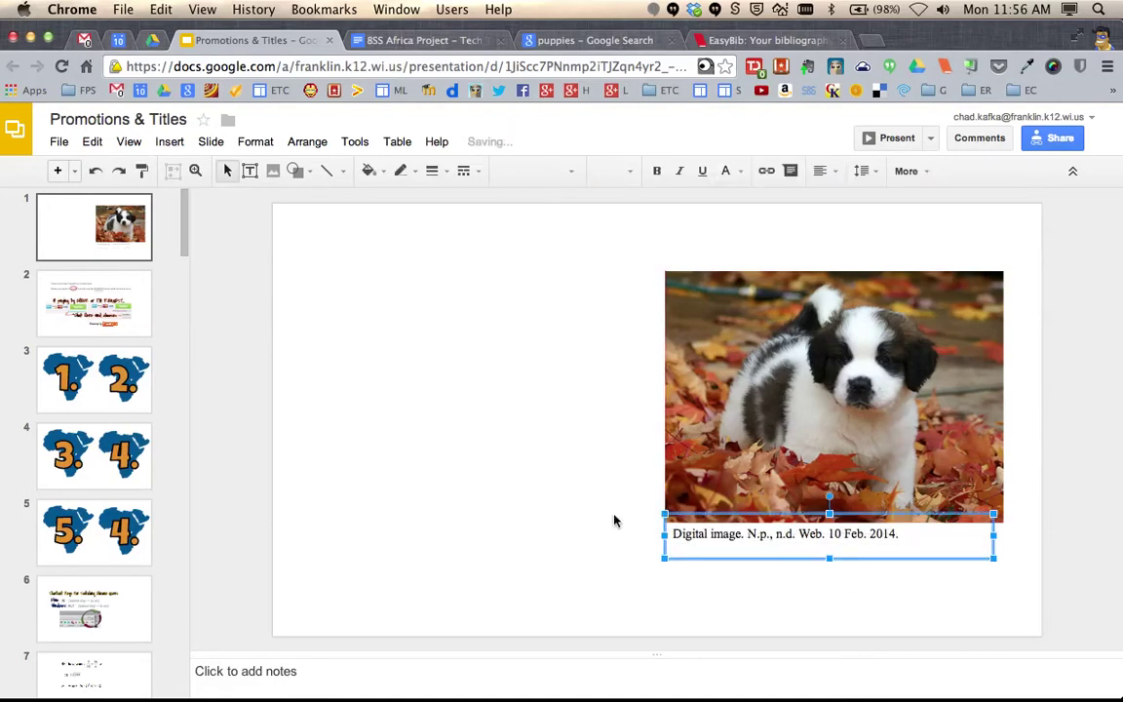
left_click(599, 522)
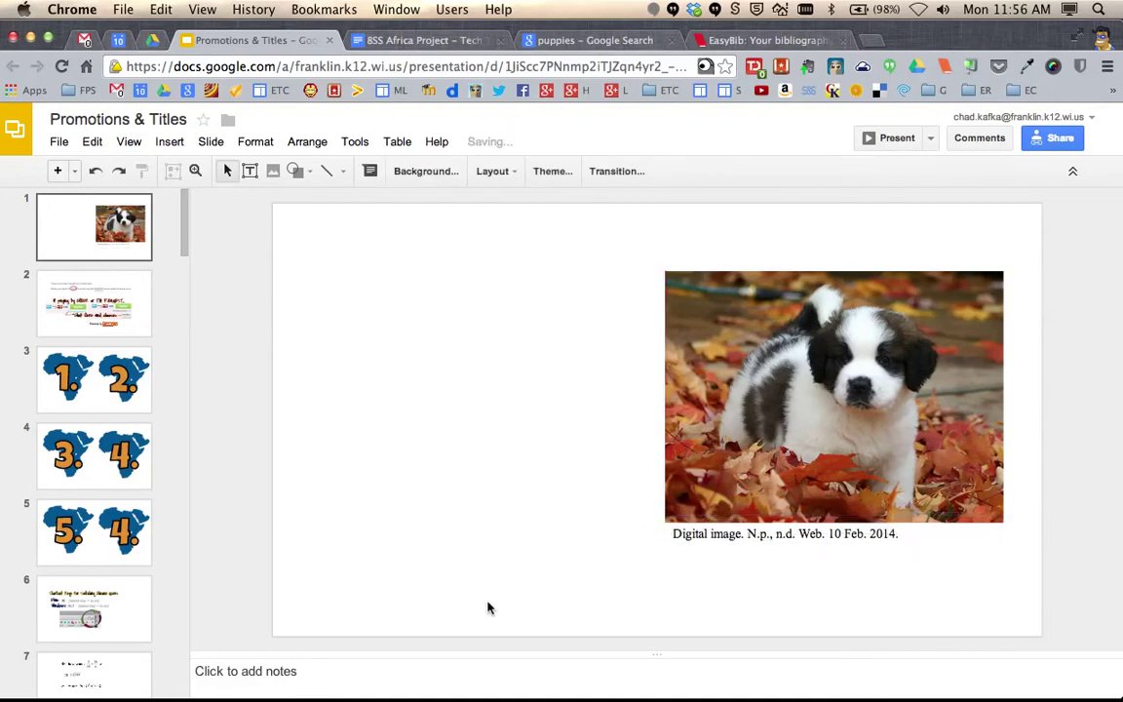